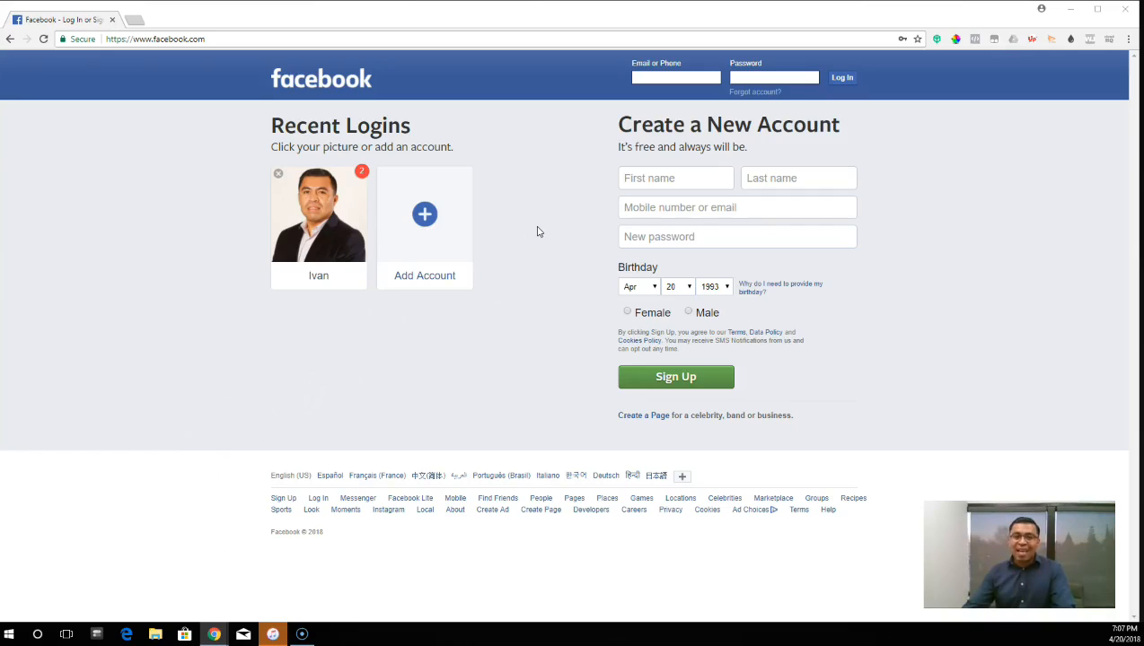
- Log in to Facebook with the account's e-mail and password
click(669, 78)
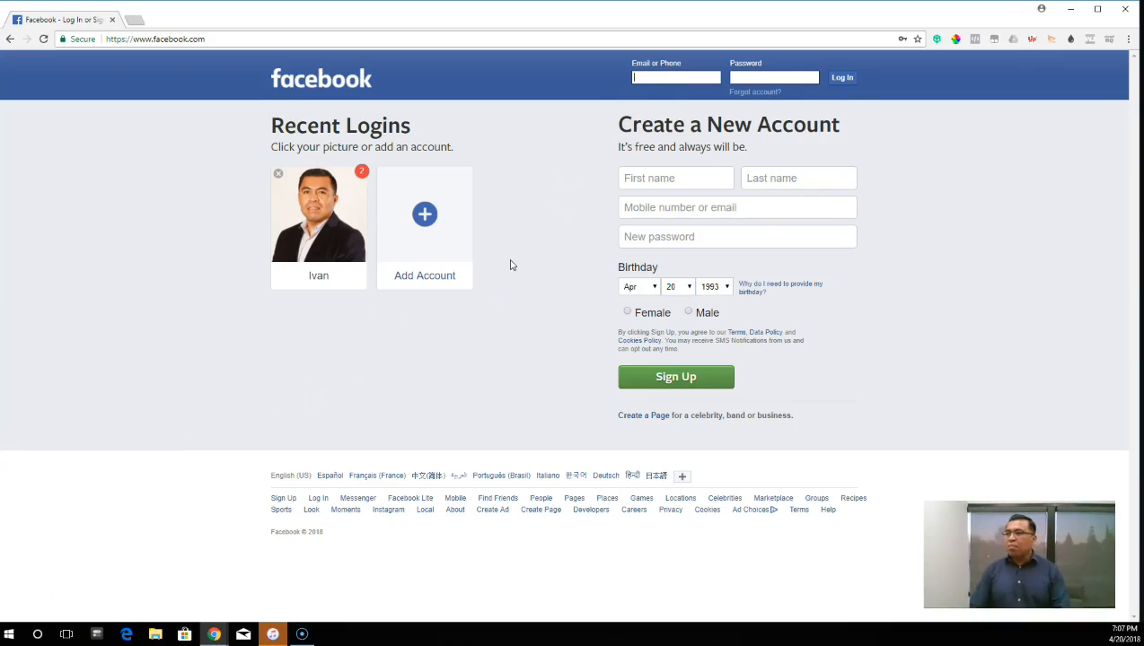
text(iva)
key(Down)
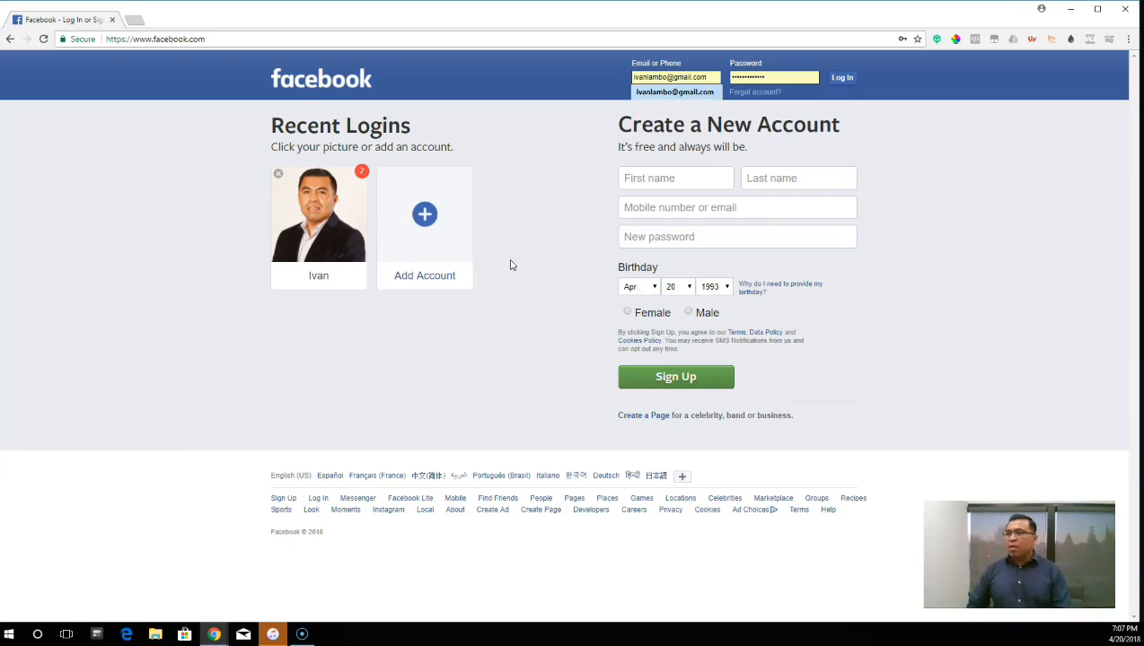
click(856, 77)
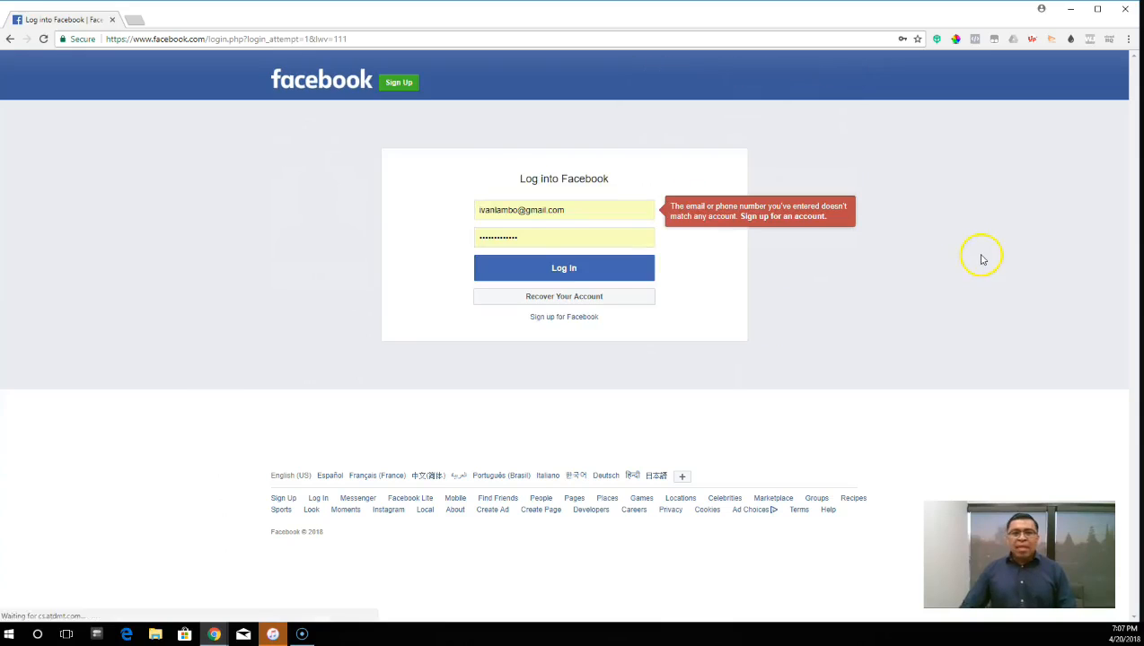
drag(551, 238, 408, 238)
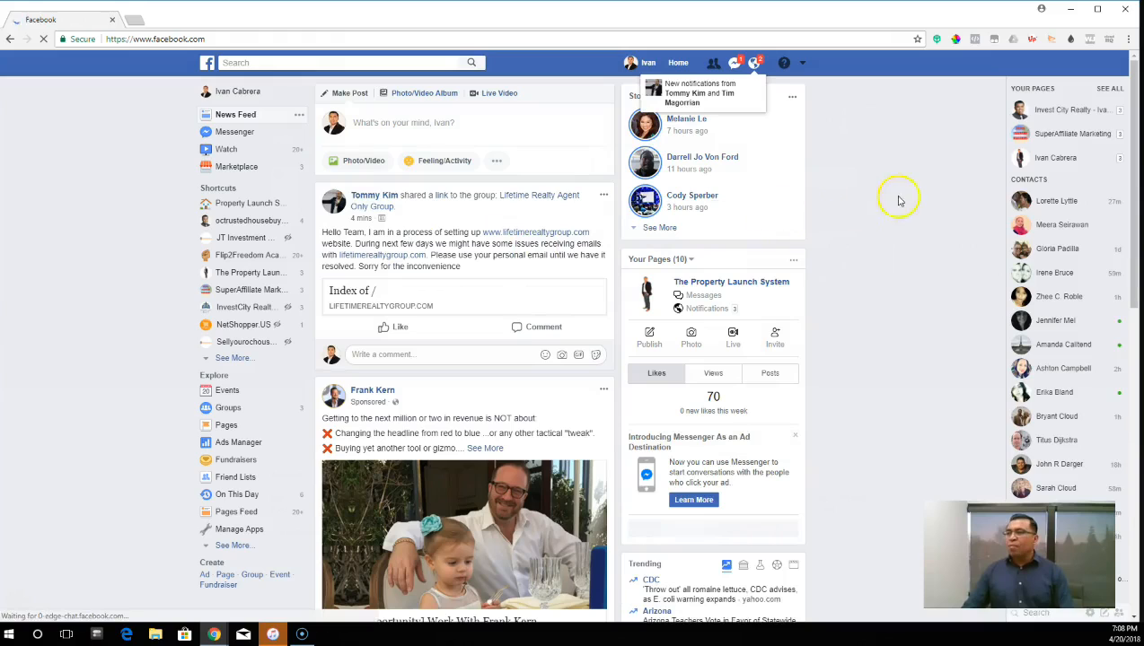
- Start creating a new ad from the account options and dismiss the notice about coming Ads Manager changes
click(803, 64)
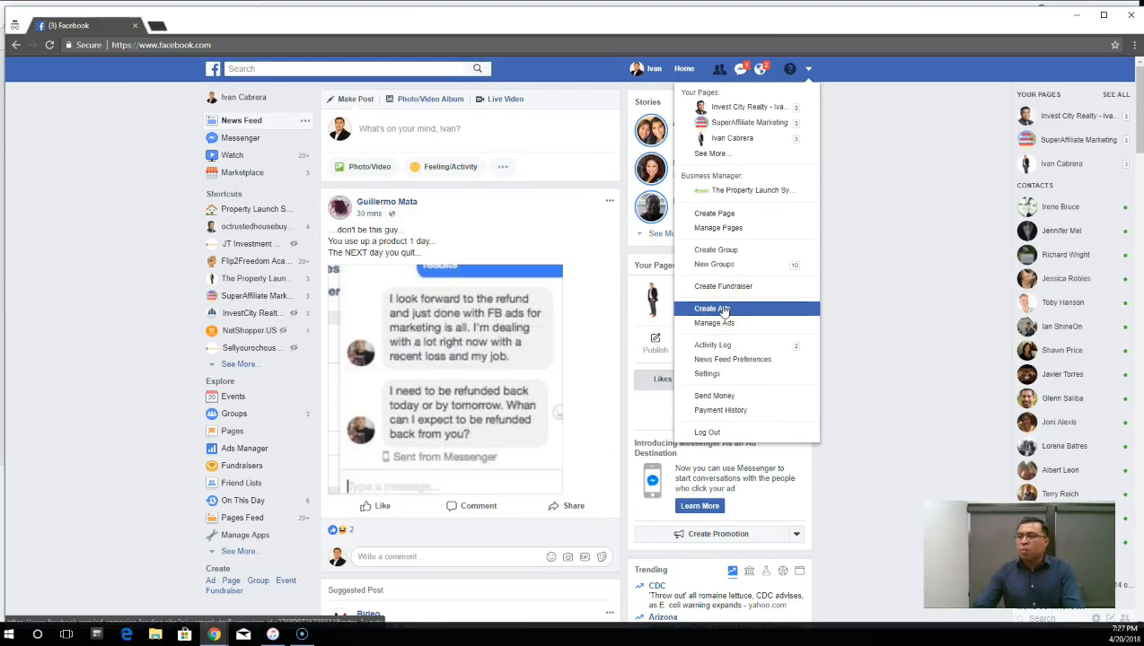
click(724, 309)
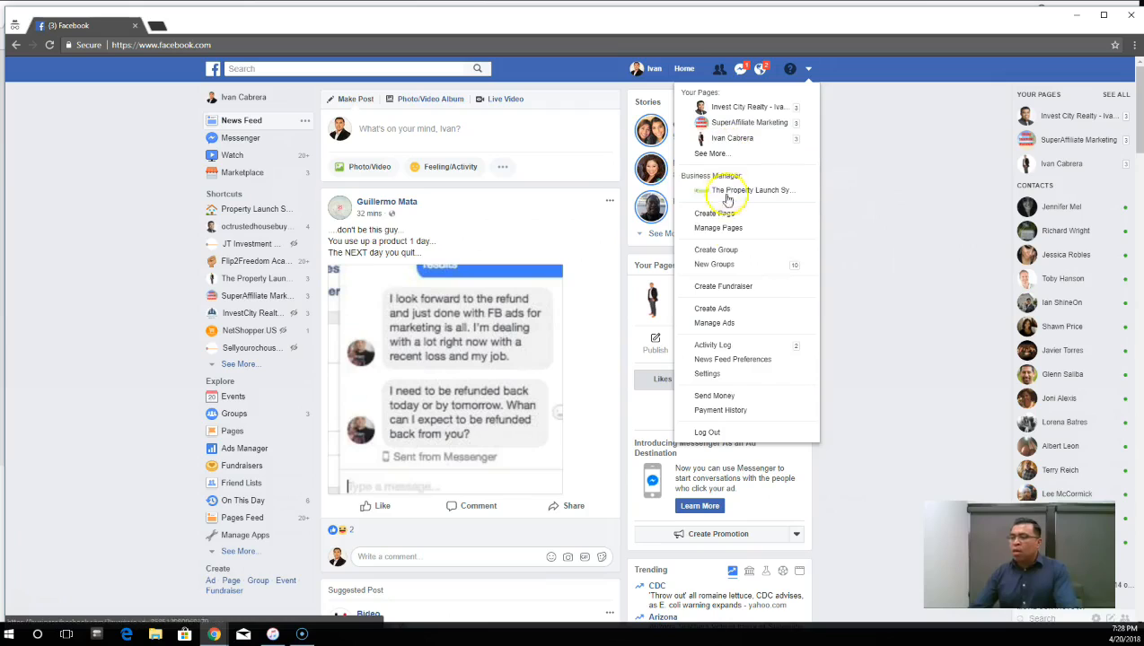
click(729, 310)
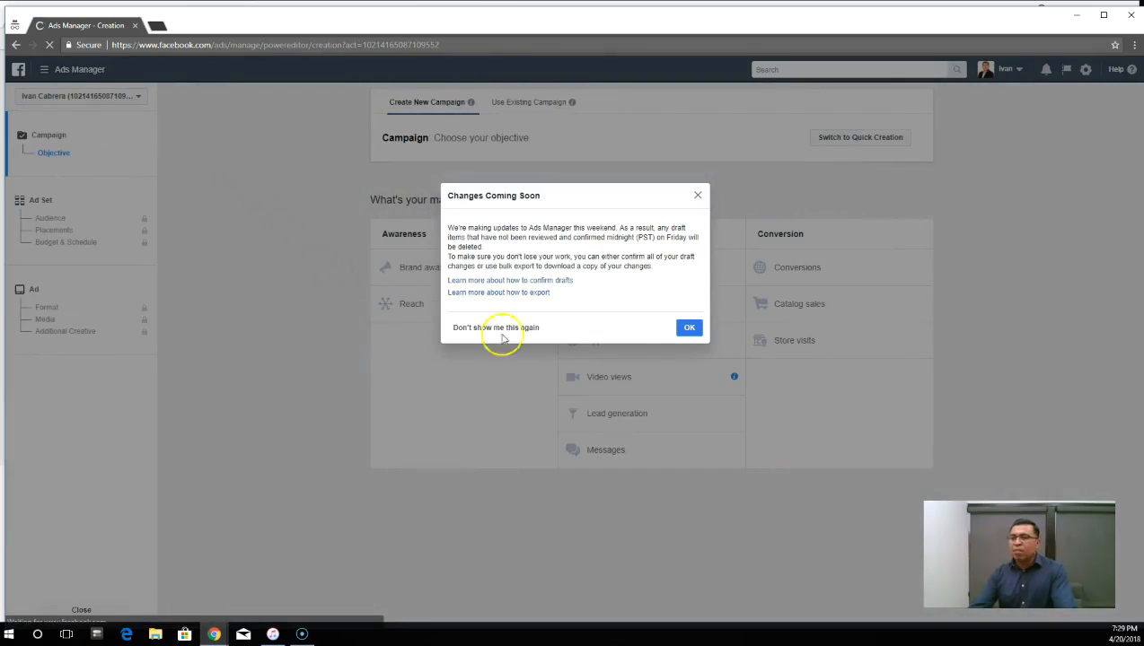
click(689, 329)
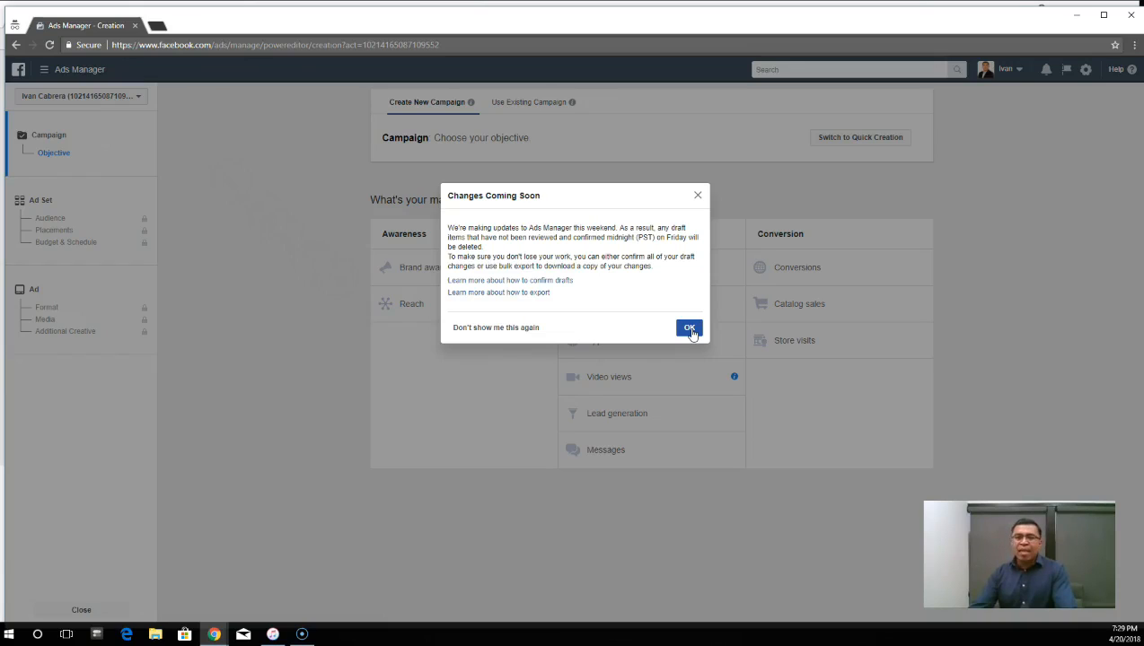
click(690, 330)
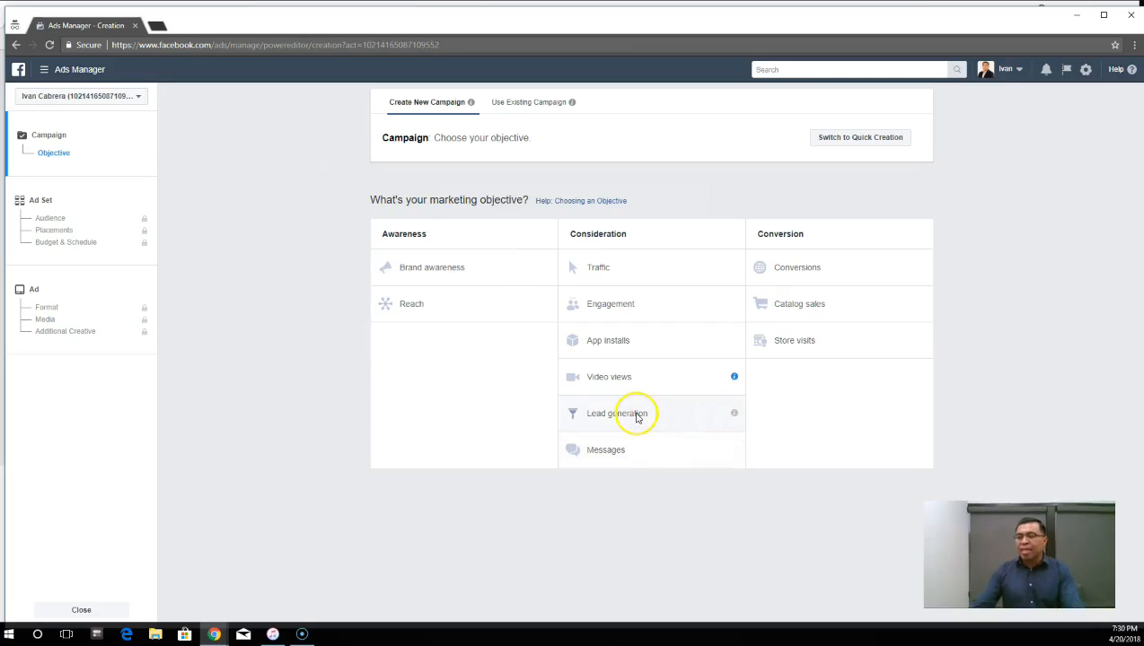
- Choose the Lead generation objective, name the campaign "Lead generation - Test" and continue to the ad set
click(634, 416)
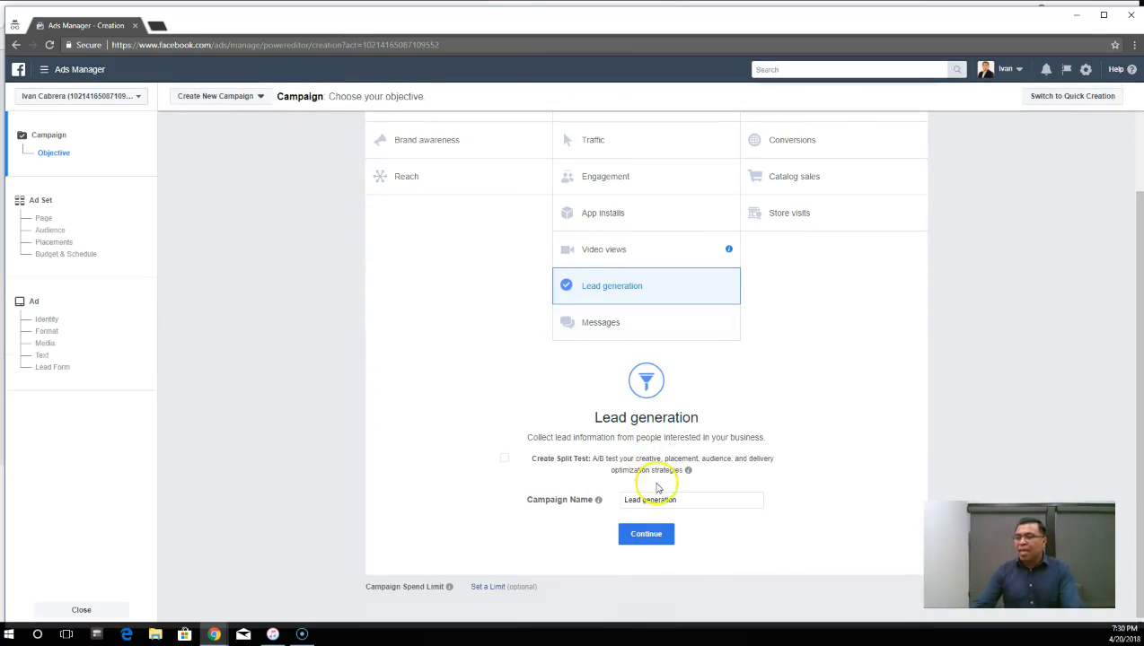
click(693, 499)
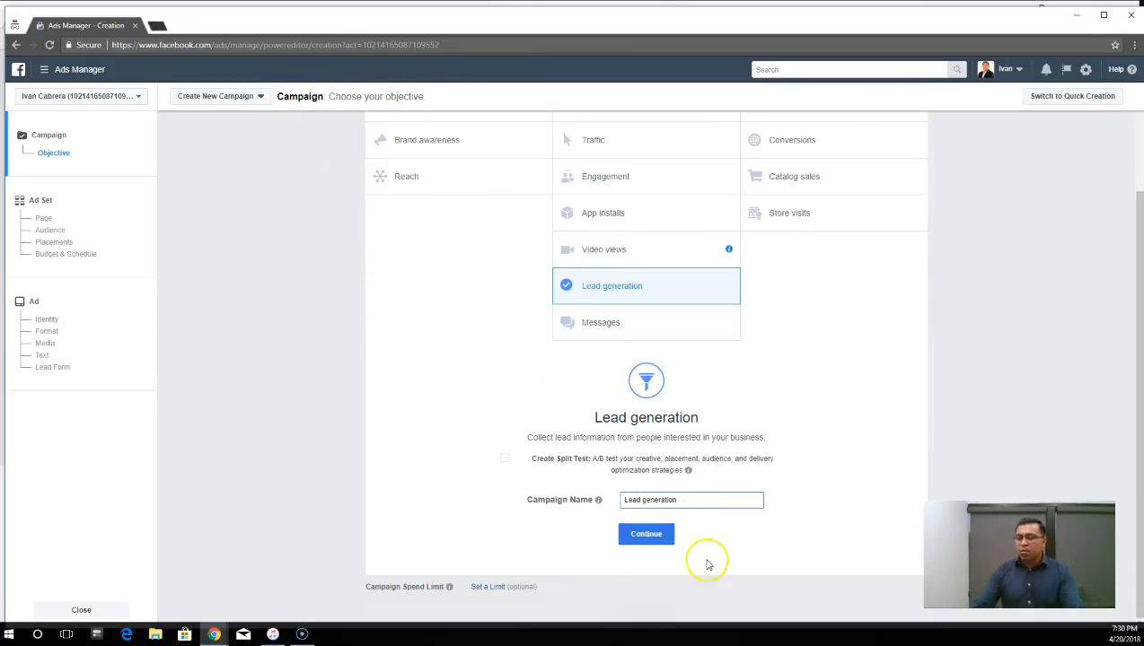
text(-)
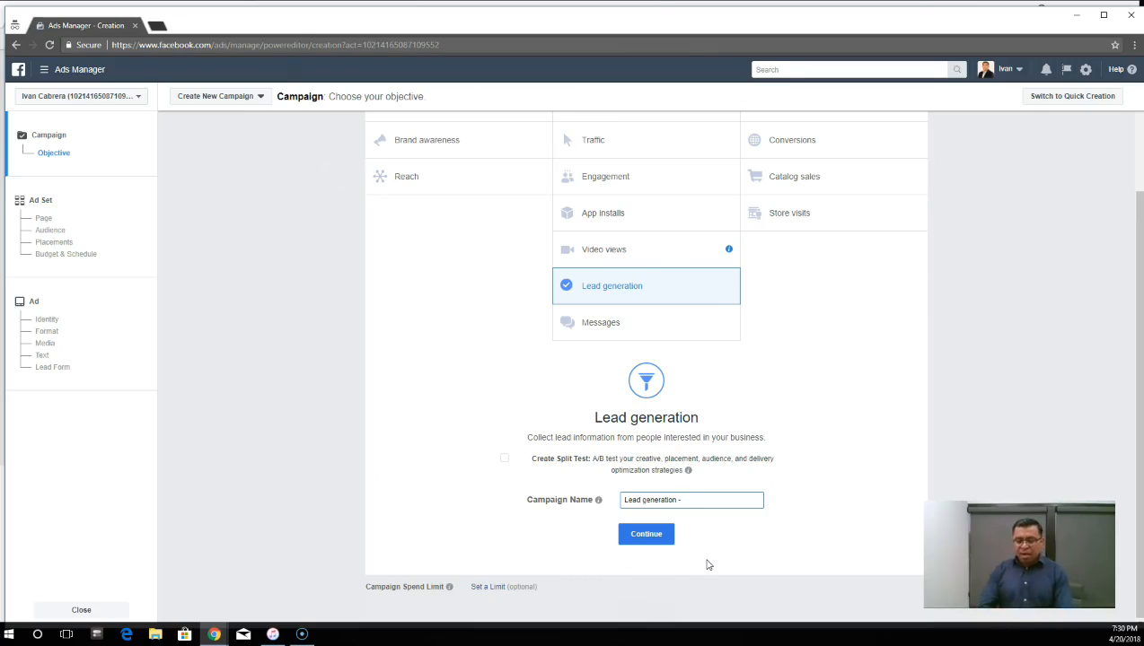
text(Test)
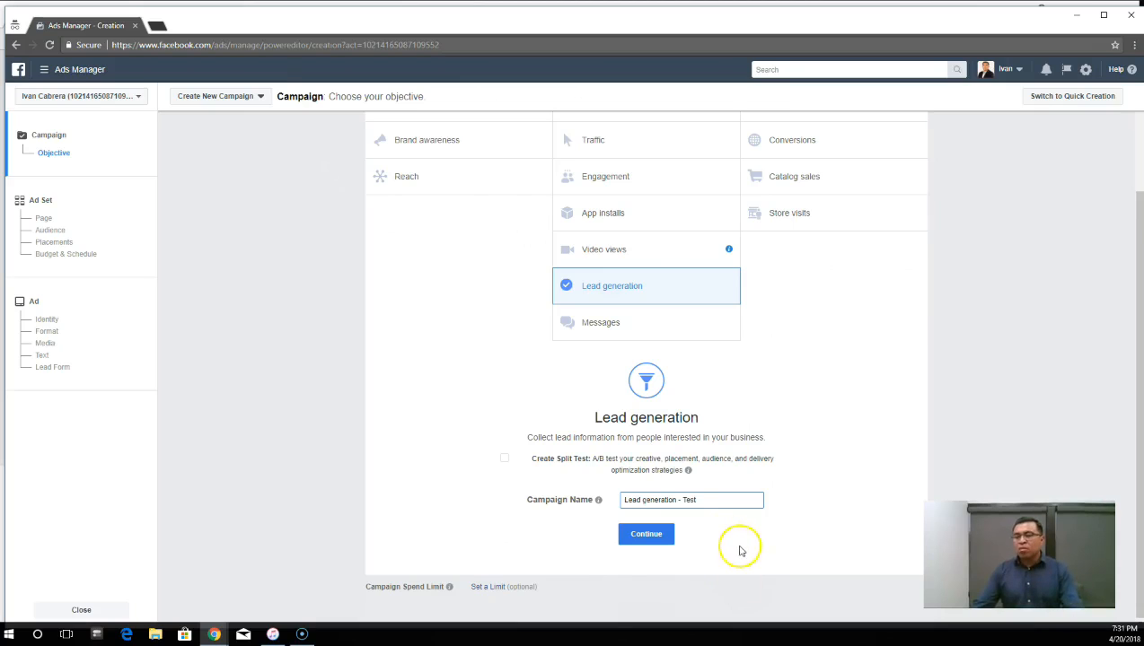
click(647, 538)
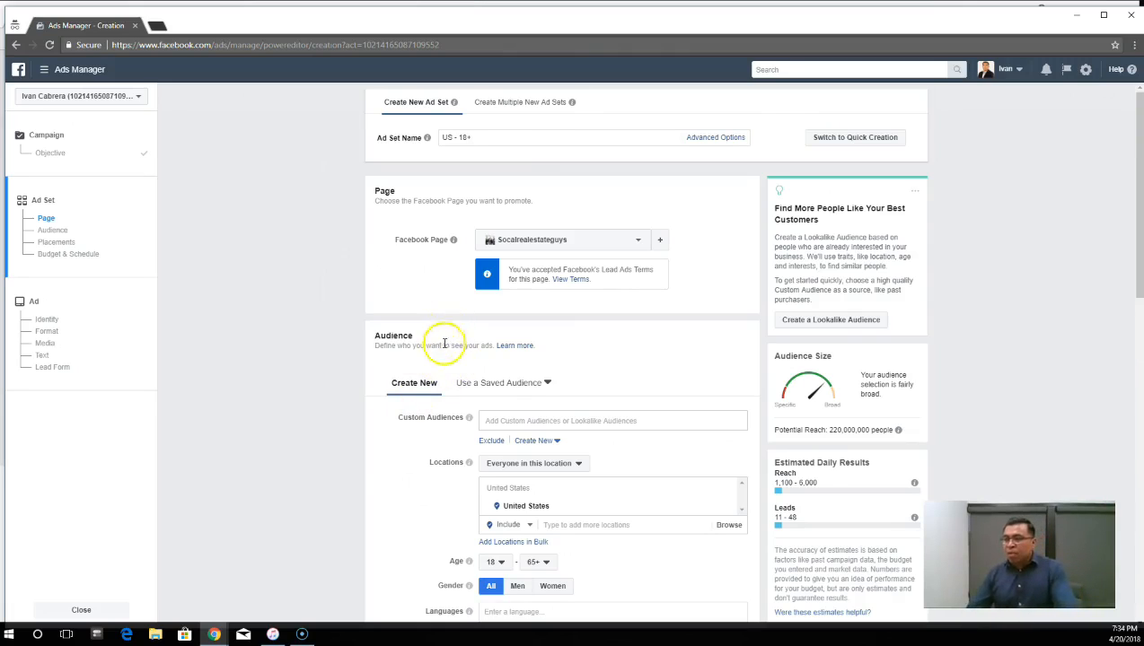
- Look over the ad set's page, audience, placements, and budget and schedule settings
scroll(444, 346, down, 2)
scroll(444, 341, up, 2)
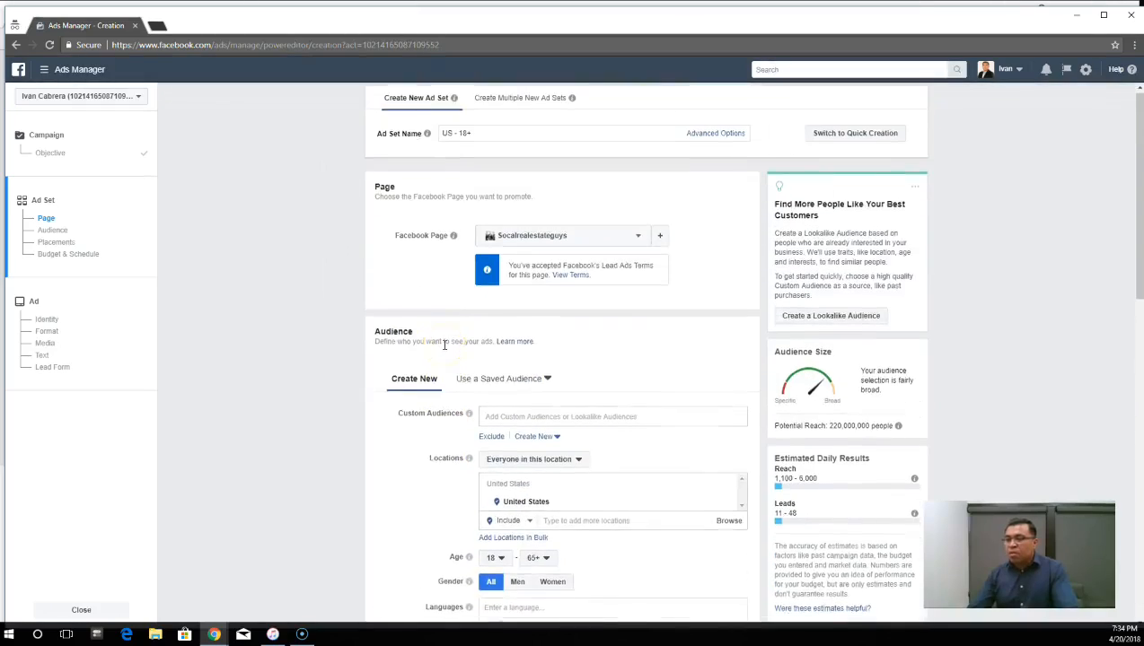
scroll(445, 377, down, 2)
scroll(447, 403, down, 8)
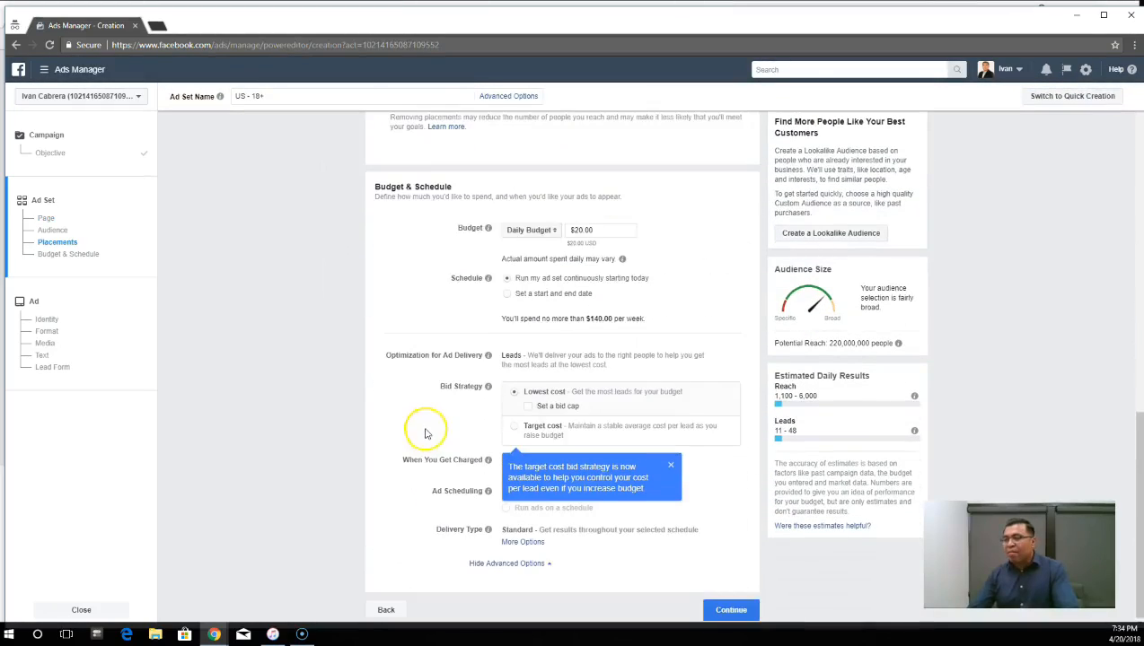
scroll(444, 447, up, 10)
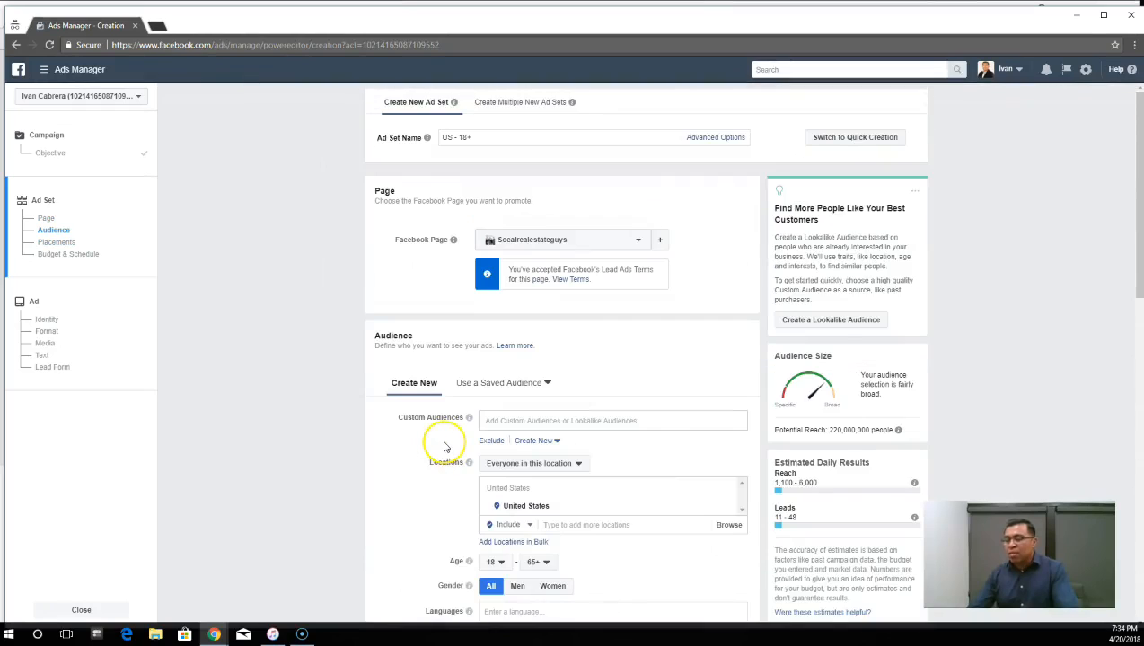
scroll(452, 413, down, 2)
scroll(629, 341, down, 1)
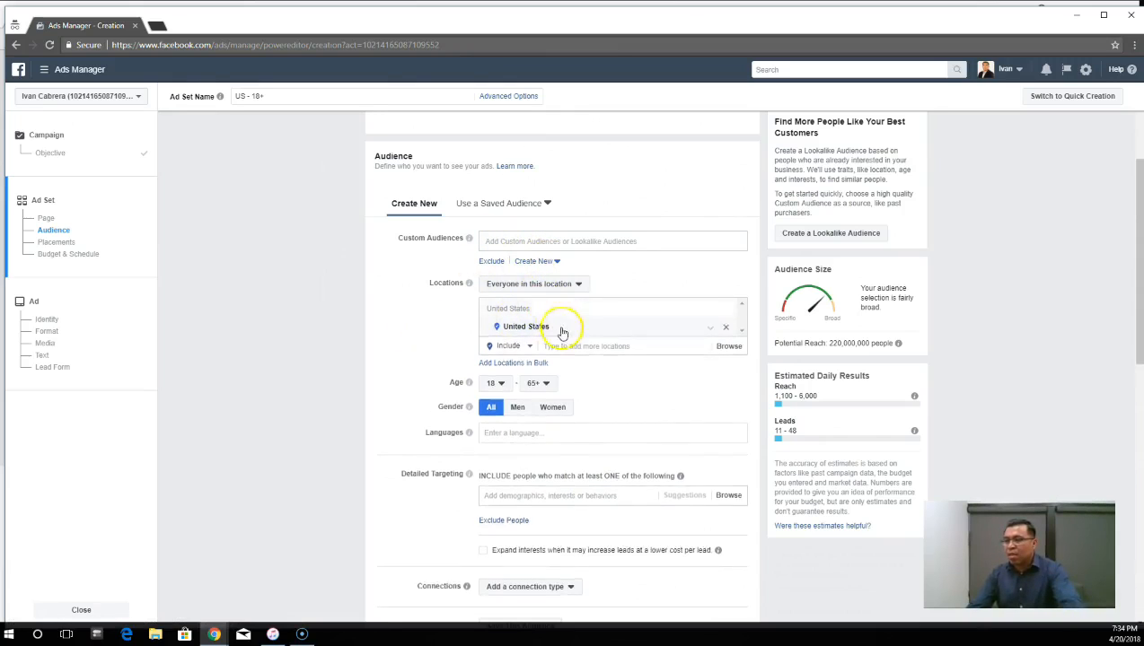
scroll(607, 323, down, 1)
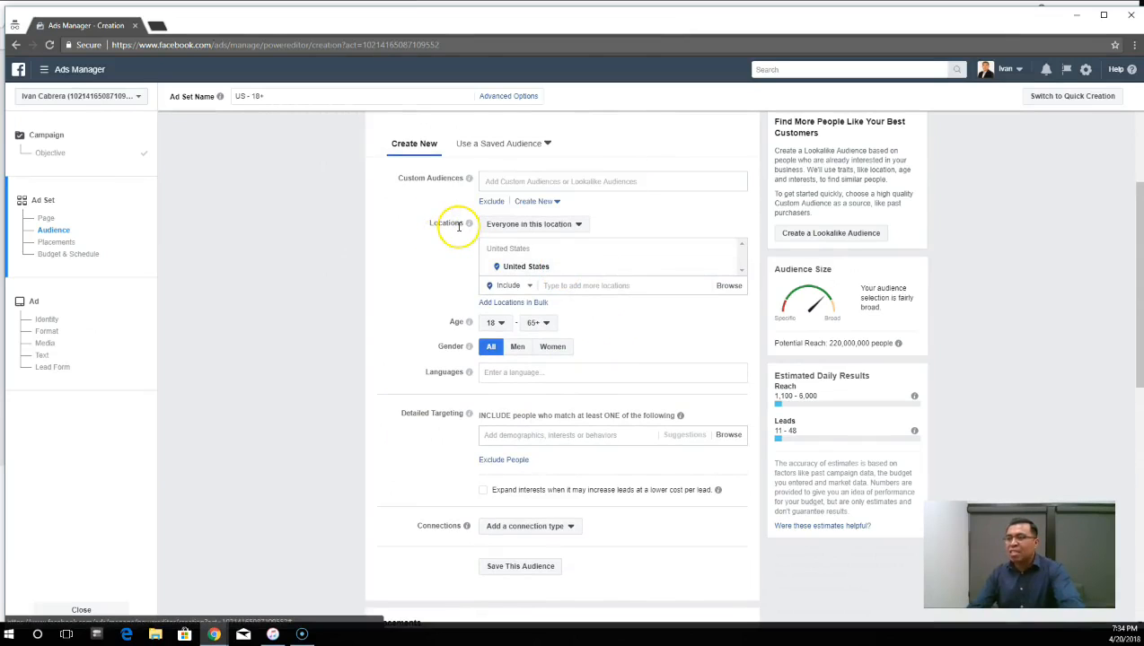
- Restrict the audience's location targeting to "People who live in this location"
click(579, 227)
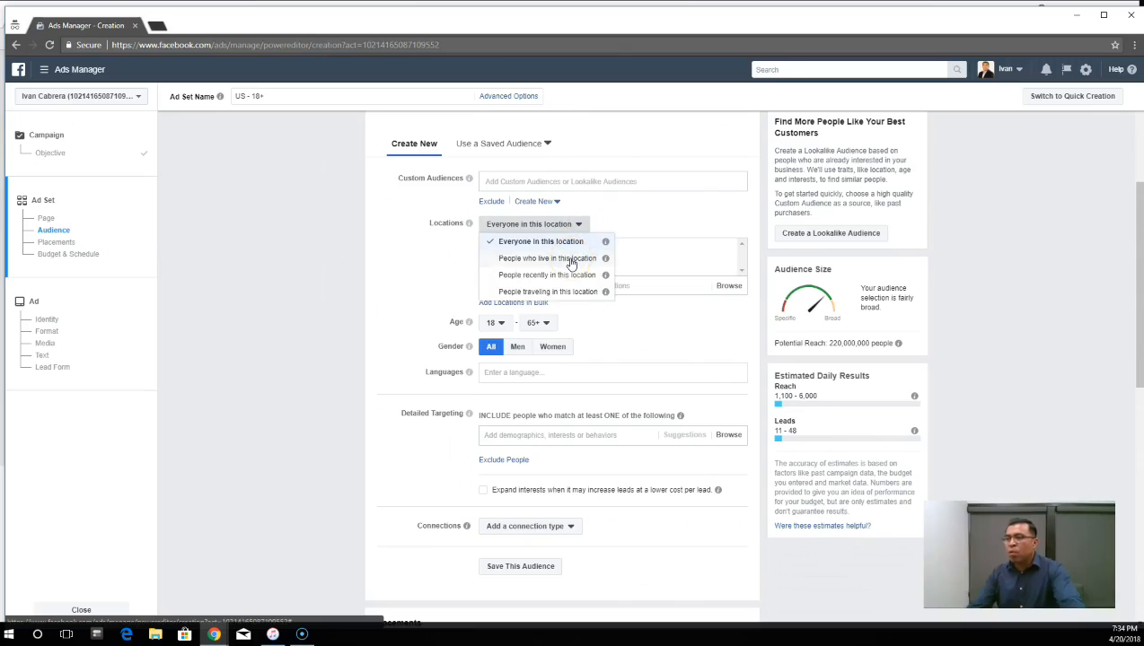
click(571, 261)
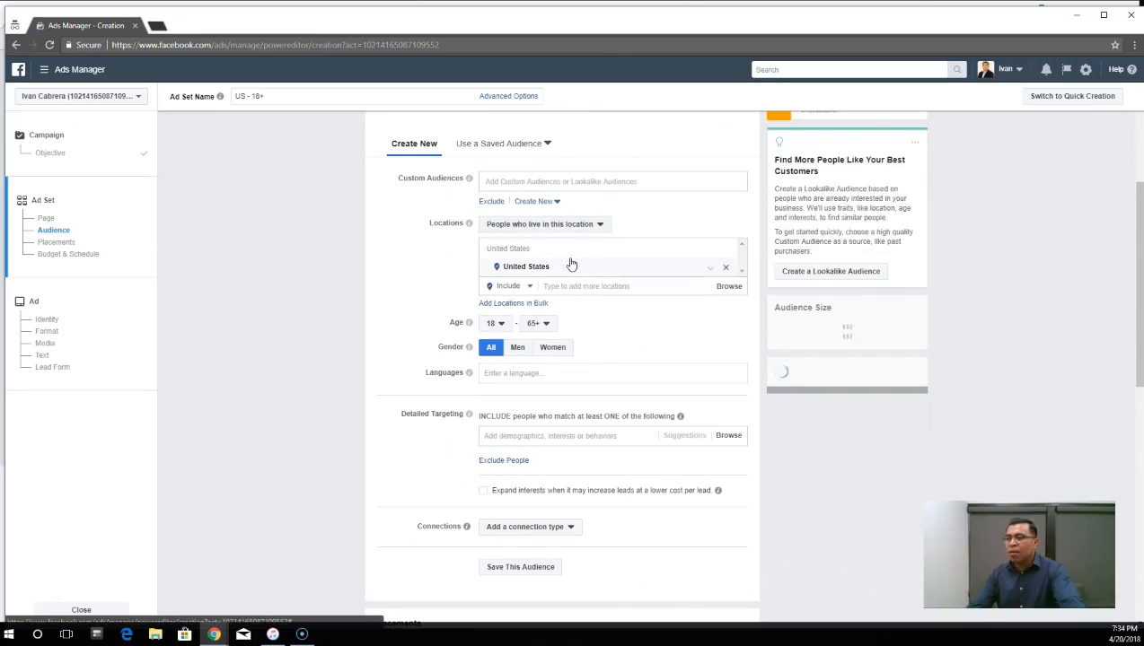
click(600, 226)
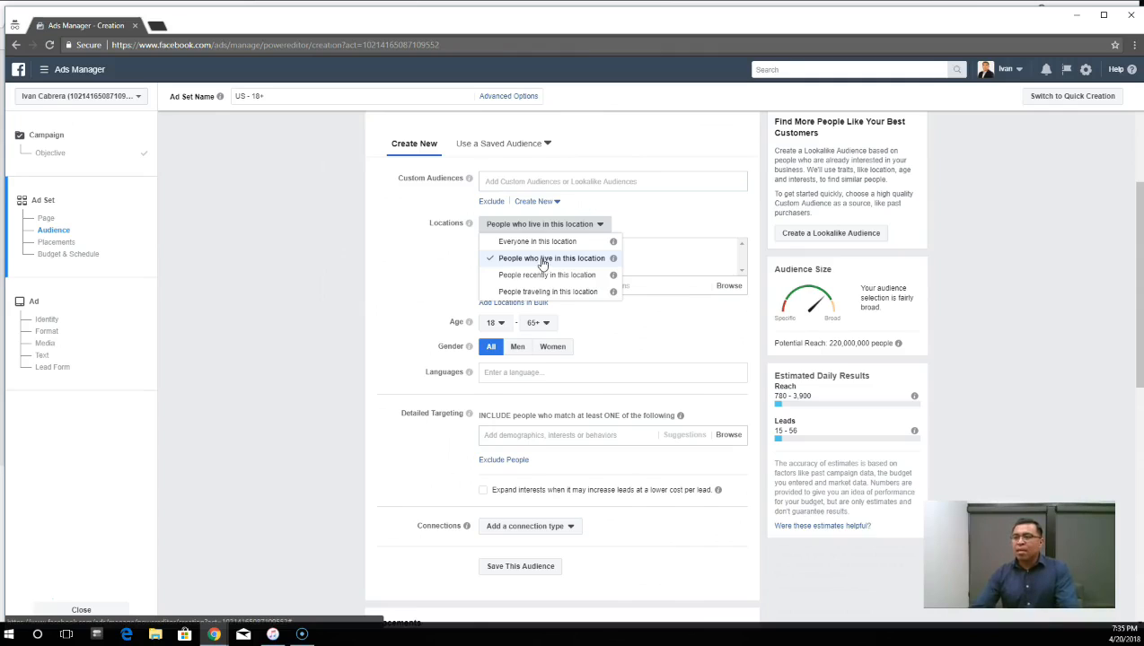
click(541, 260)
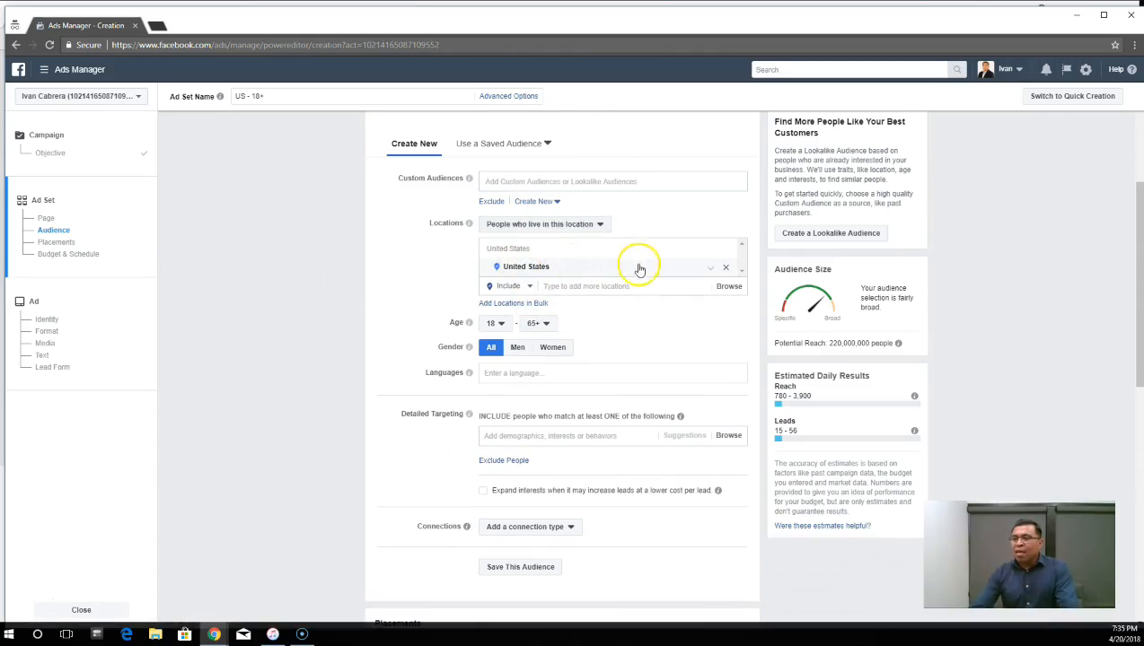
- Remove United States from the audience's targeted locations
scroll(583, 265, down, 1)
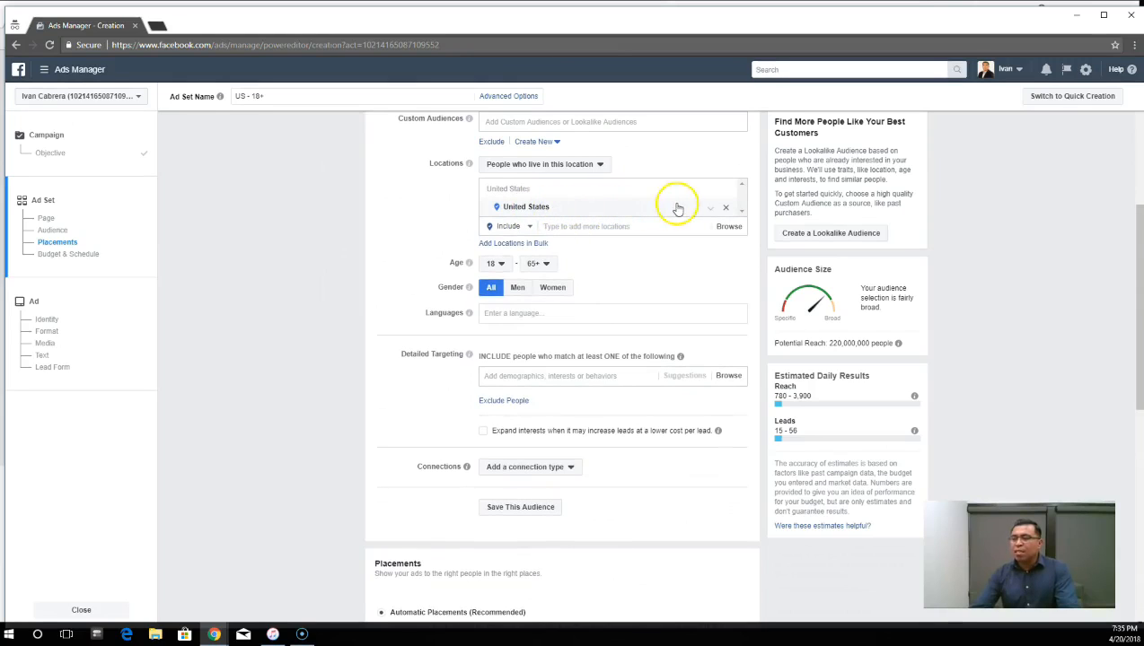
click(667, 212)
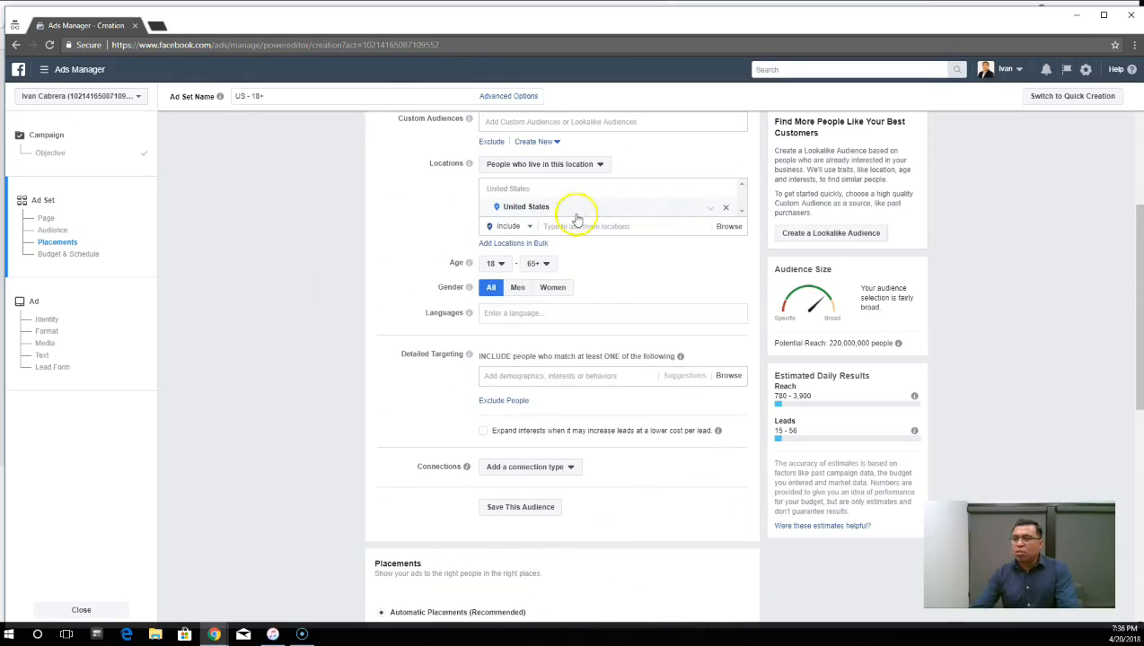
click(727, 210)
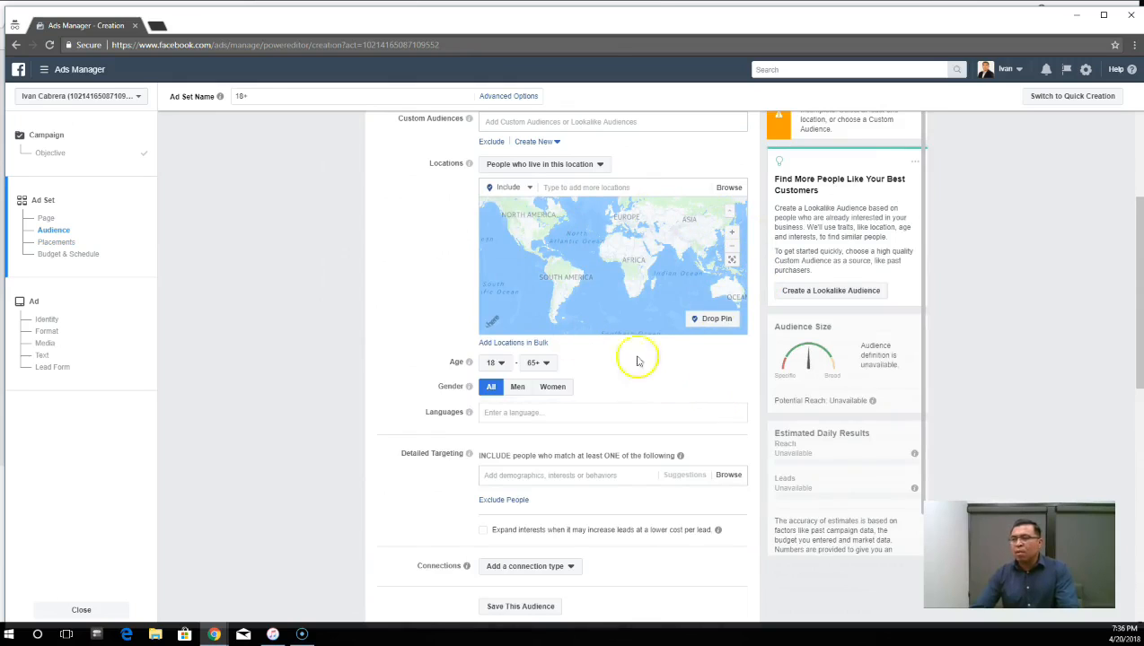
- Add a street address as the audience's targeted location and set its radius to 15 miles
click(610, 191)
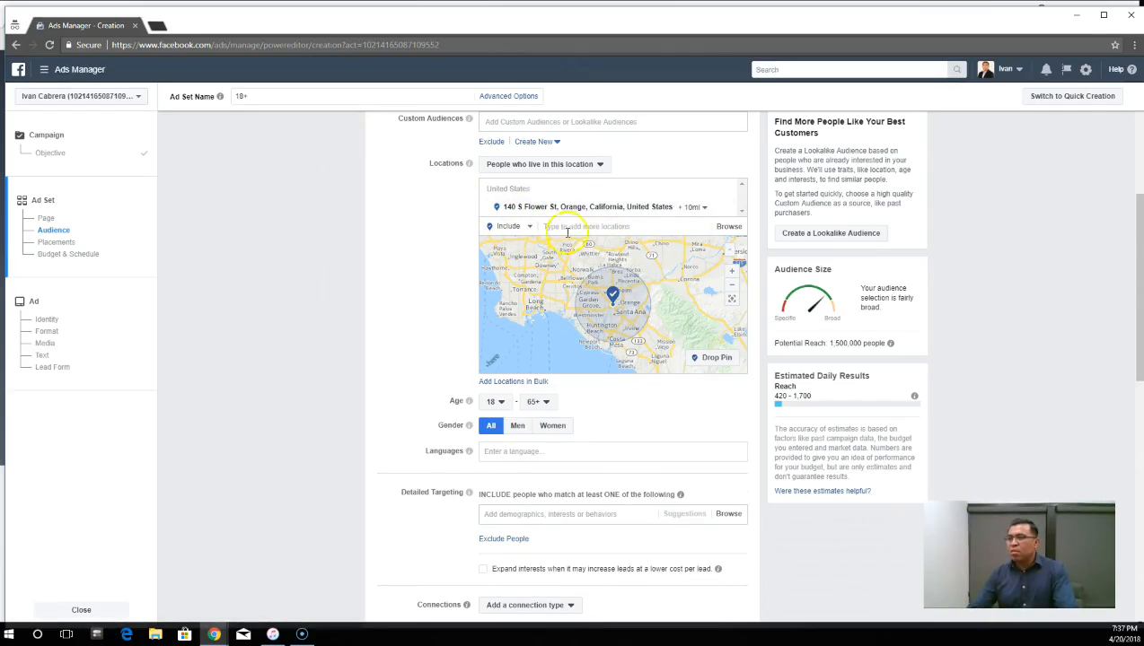
click(525, 225)
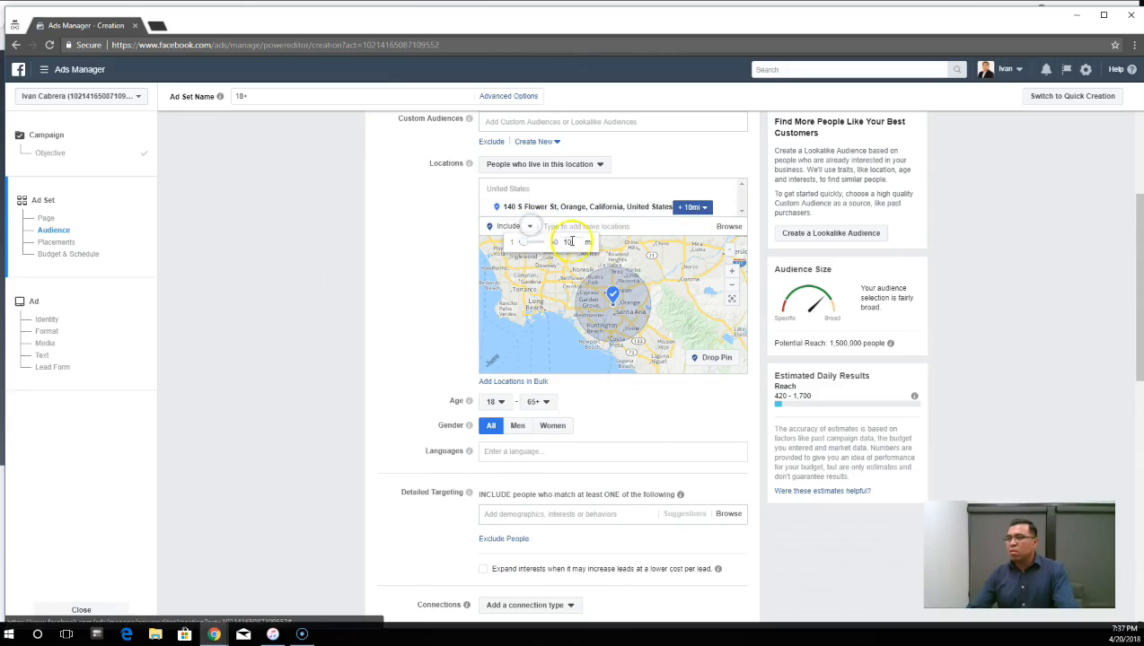
key(BackSpace)
text(5)
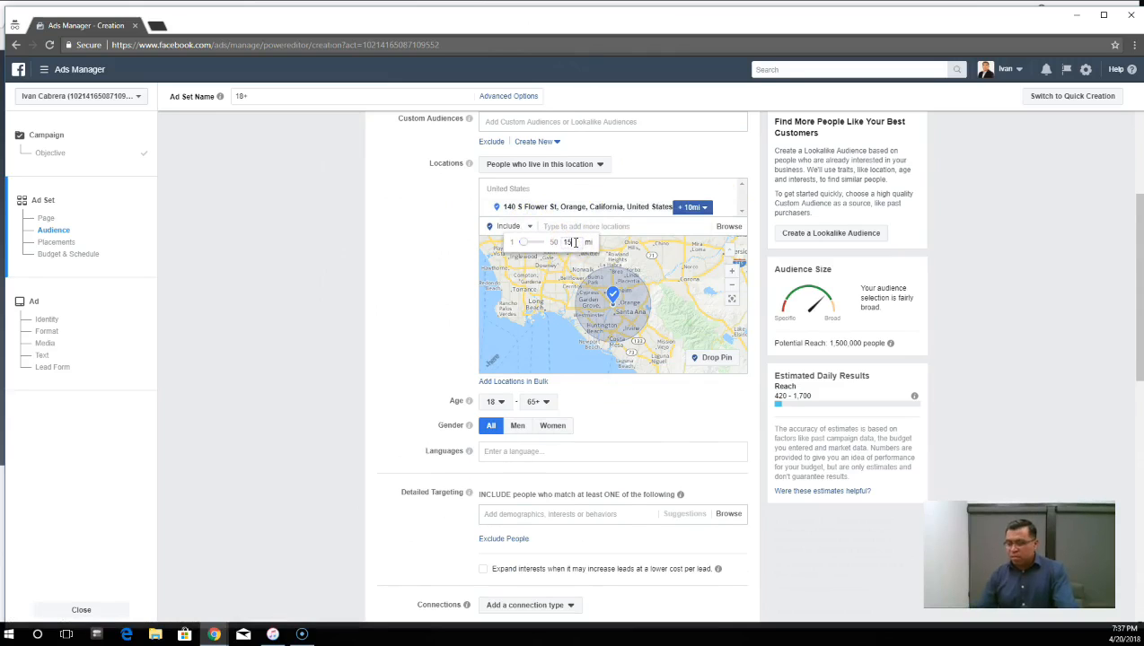
key(Return)
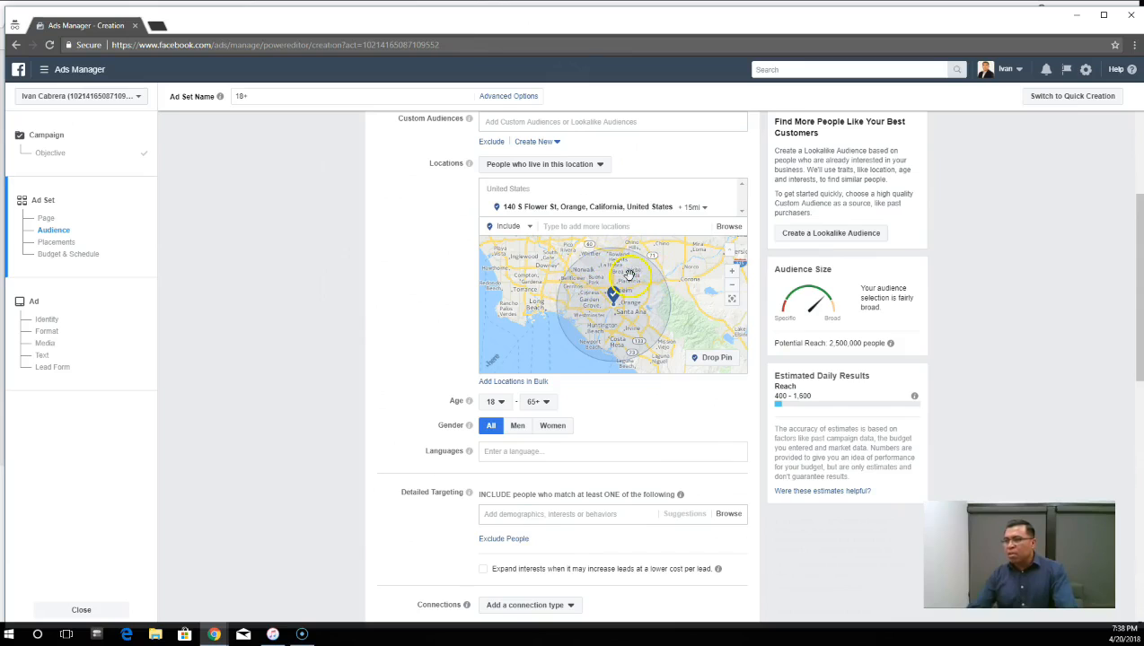
- Review the radius setting of the street address and remove that address from the targeted locations
mouse_move(536, 205)
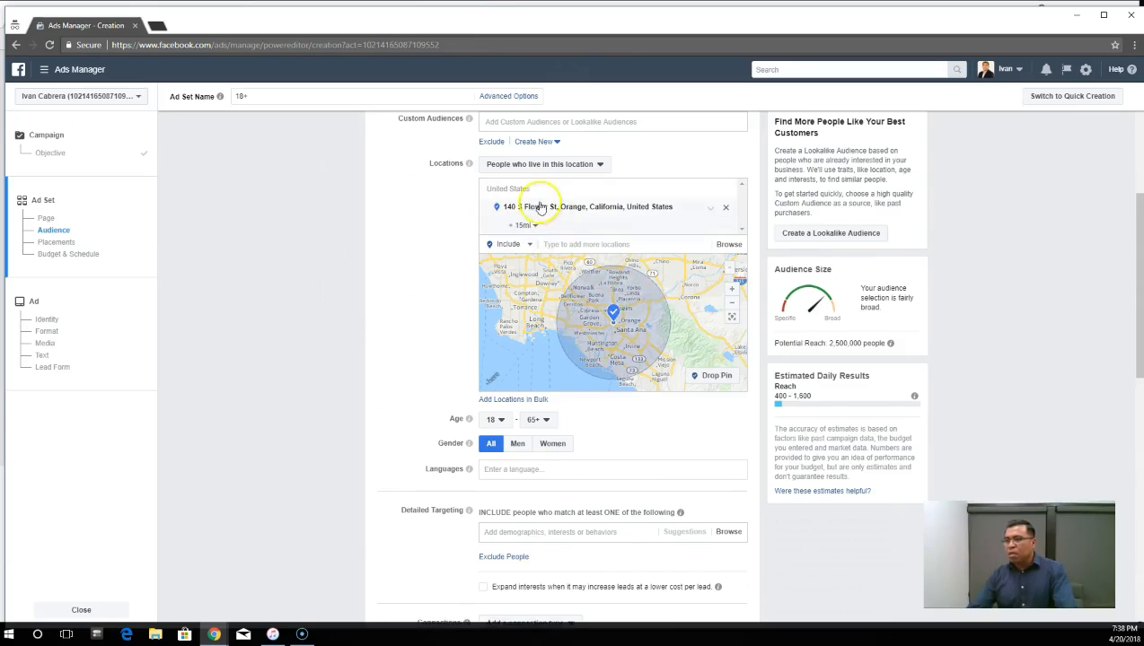
click(535, 228)
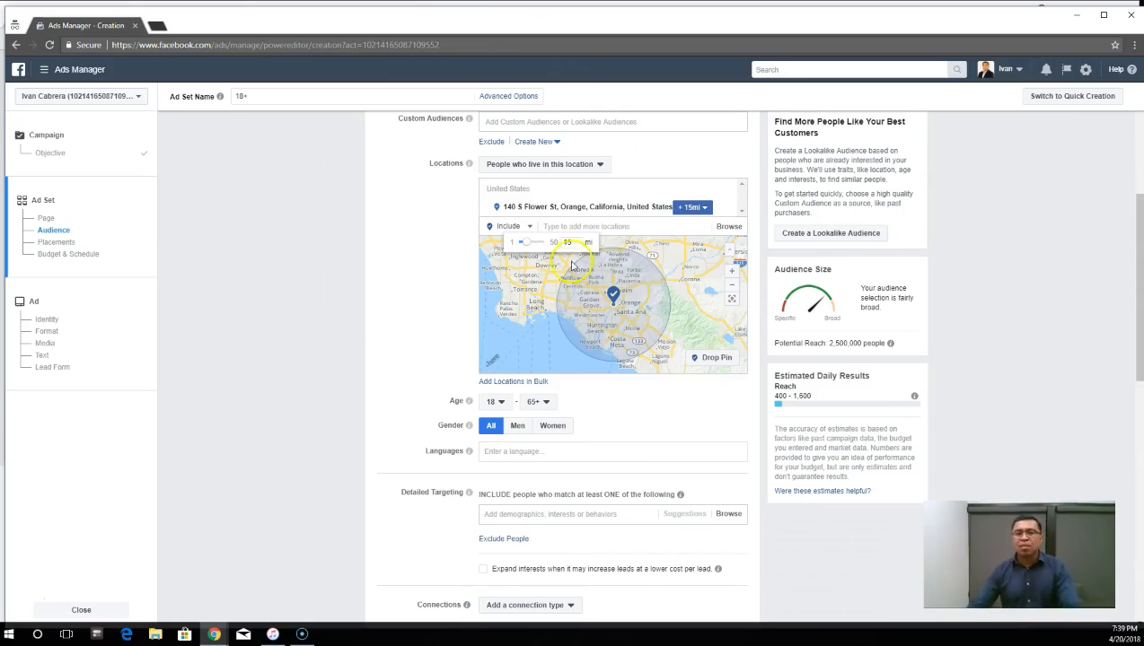
click(696, 319)
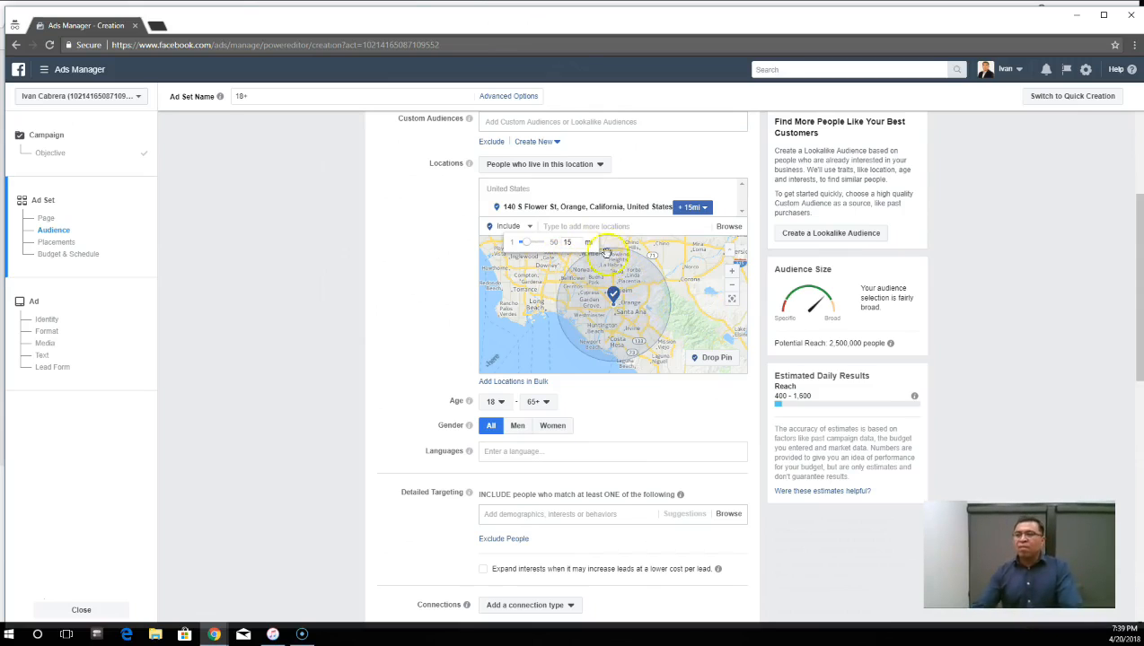
click(526, 226)
click(727, 210)
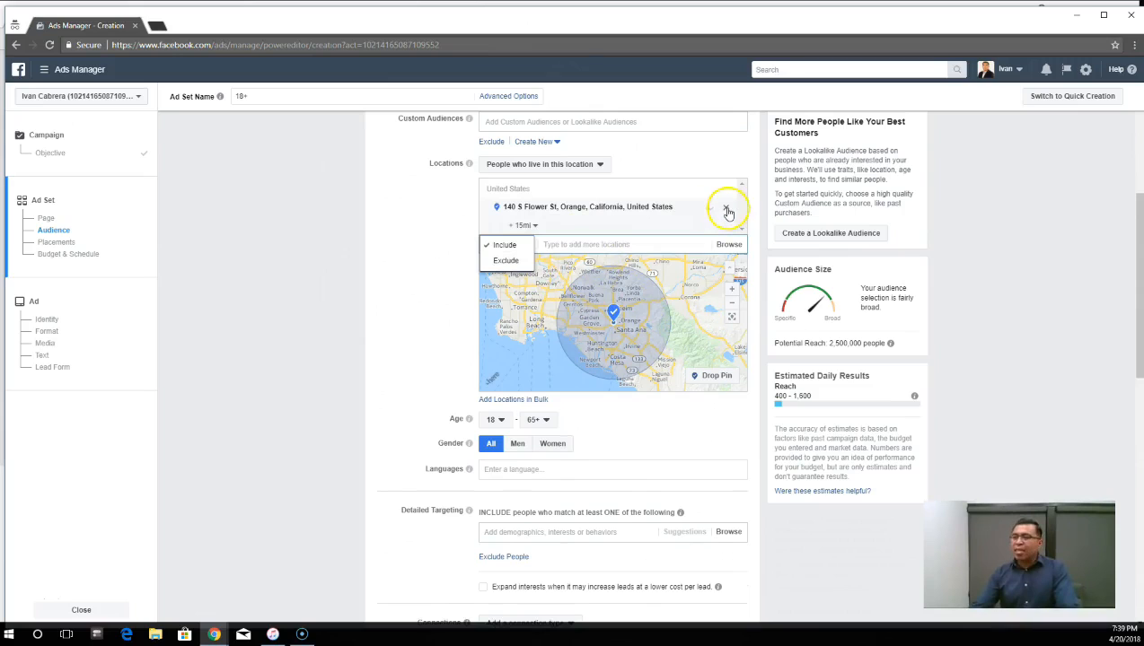
click(726, 210)
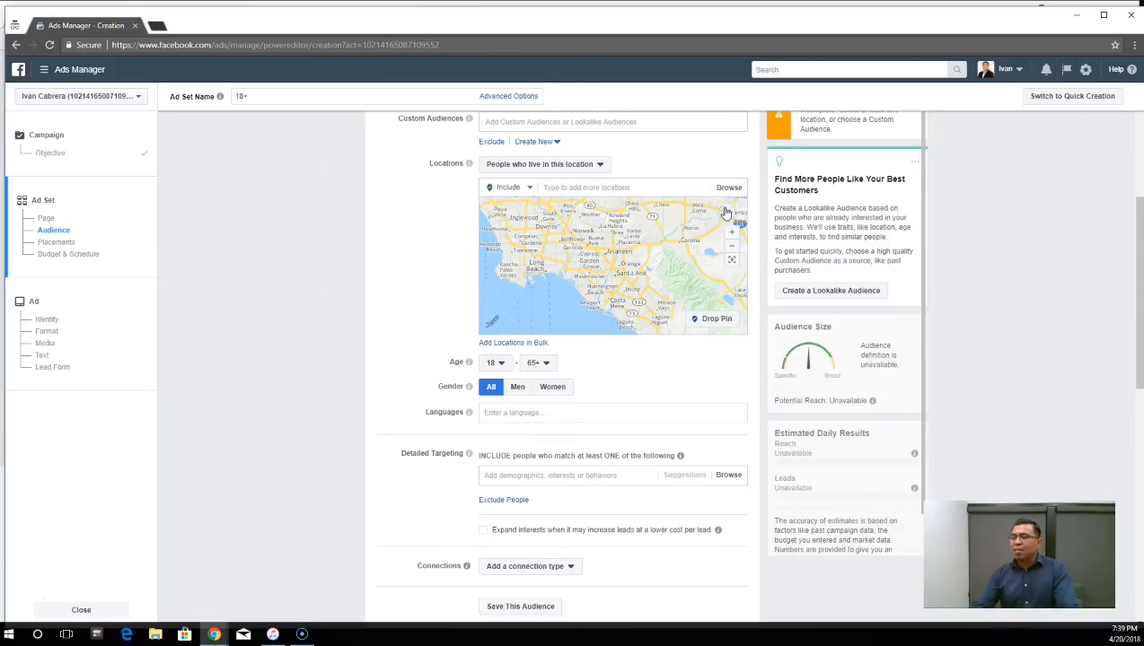
- Add Orange, California as the audience's targeted location and limit it to the current city only
click(616, 189)
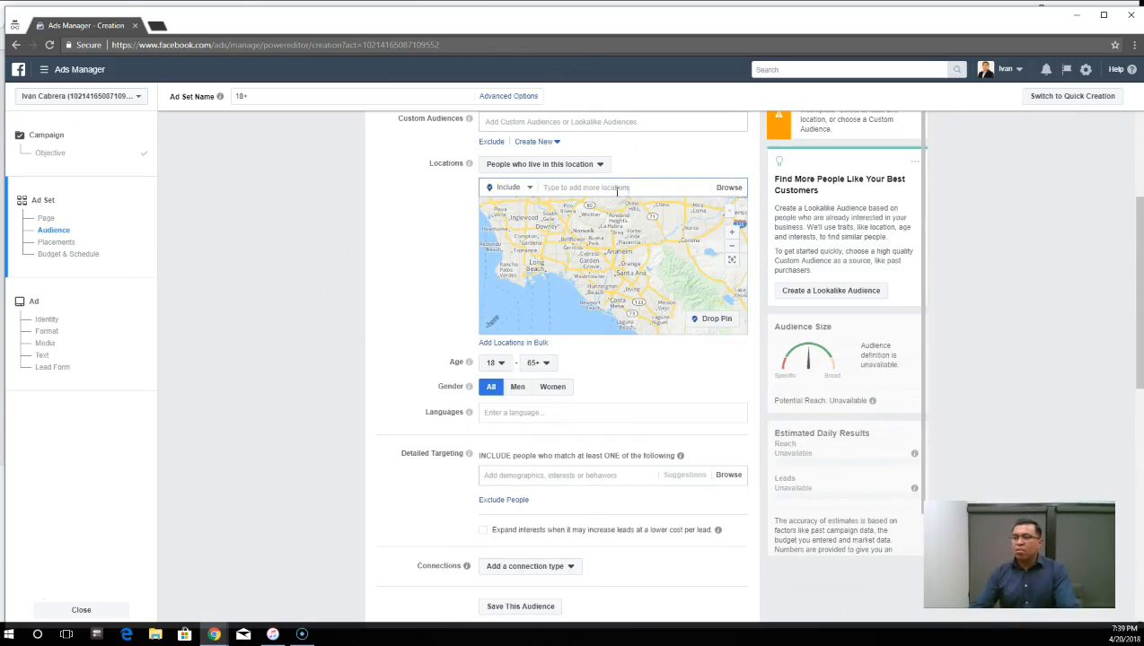
text(Orange)
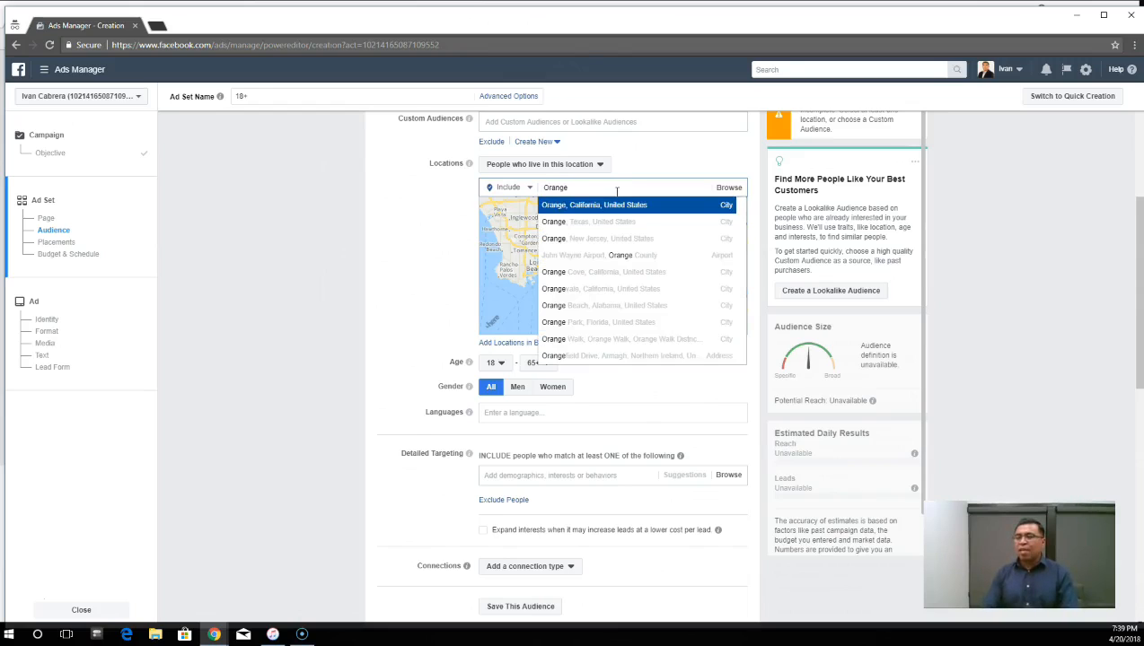
click(598, 206)
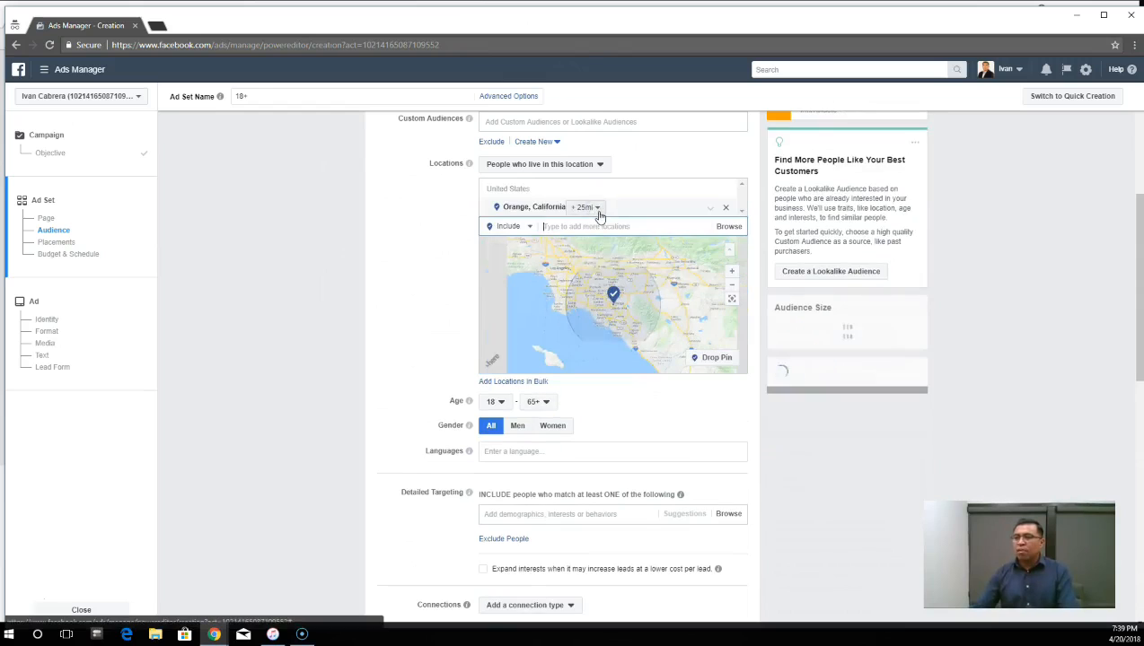
click(599, 208)
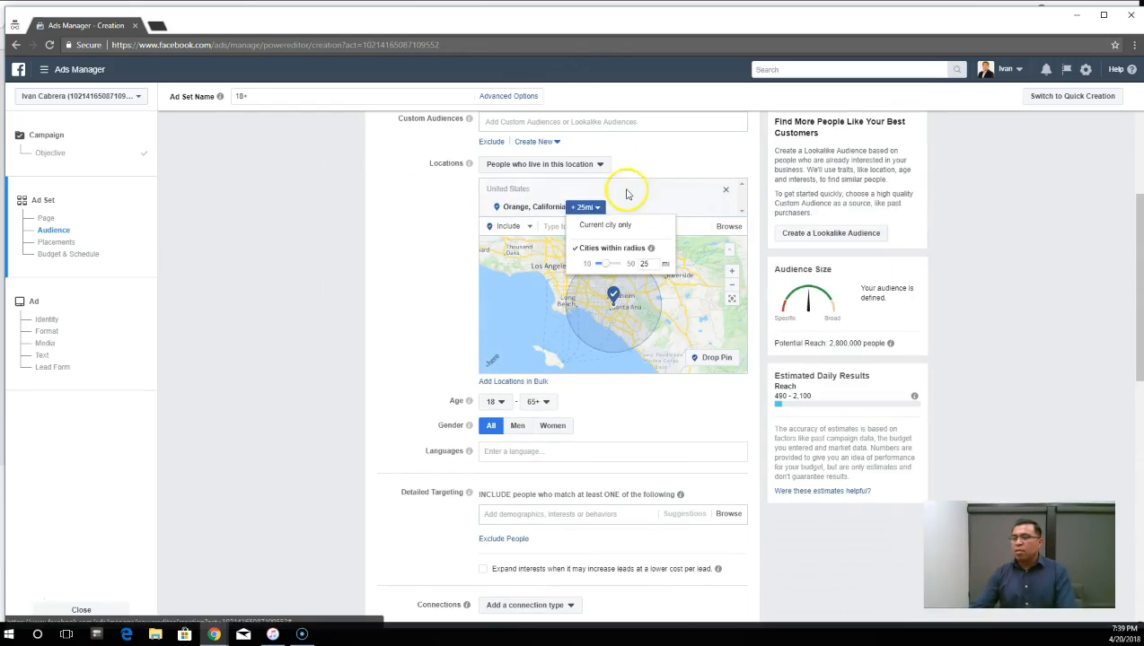
click(599, 209)
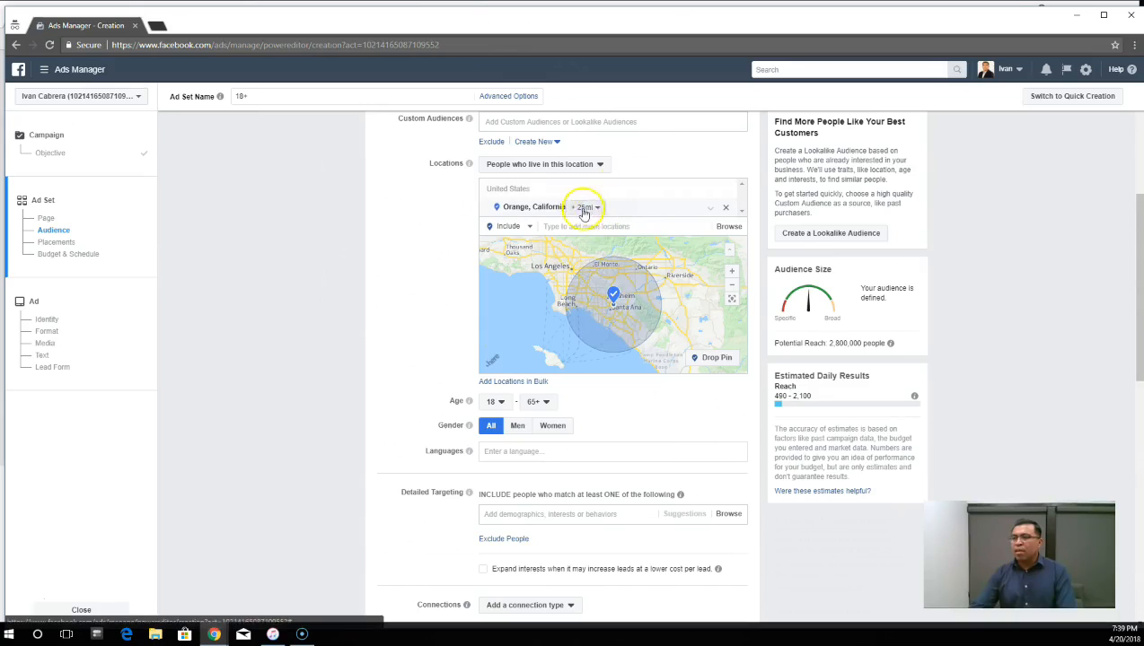
click(599, 209)
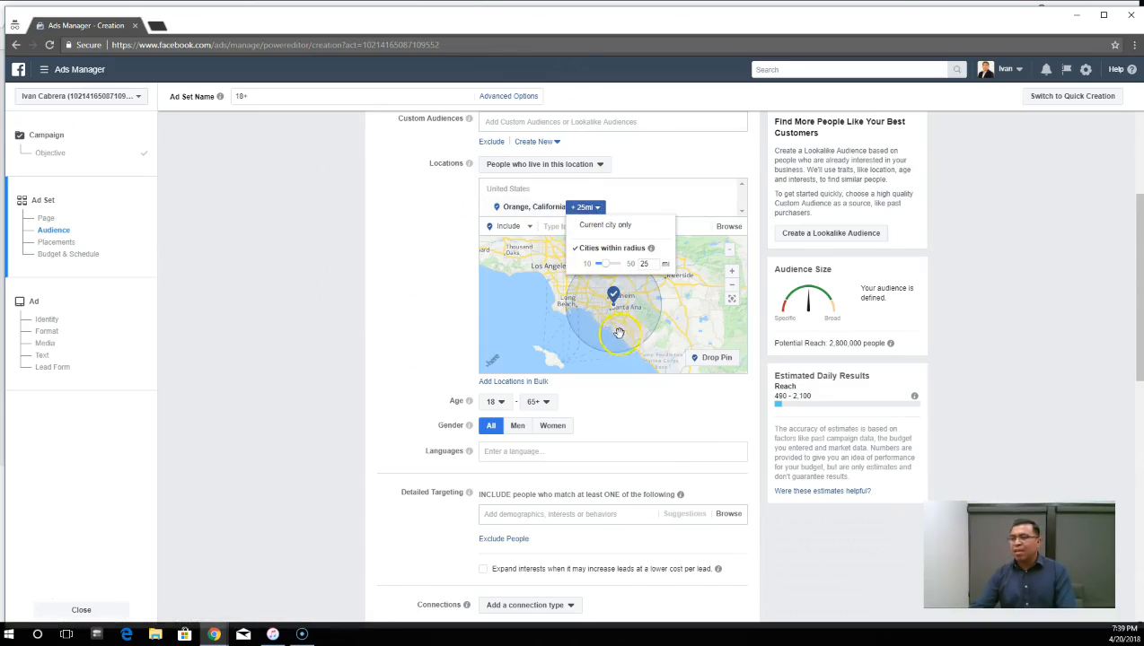
click(603, 227)
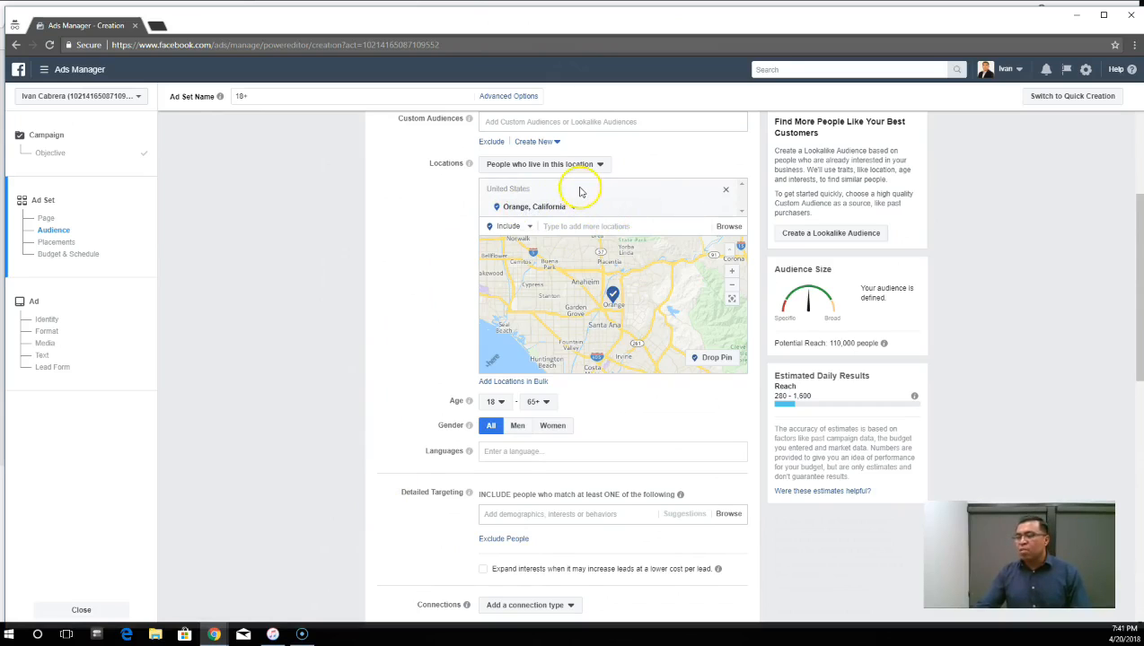
- Add Santa Ana, California as a second targeted location limited to the current city only, and remove it again
click(590, 228)
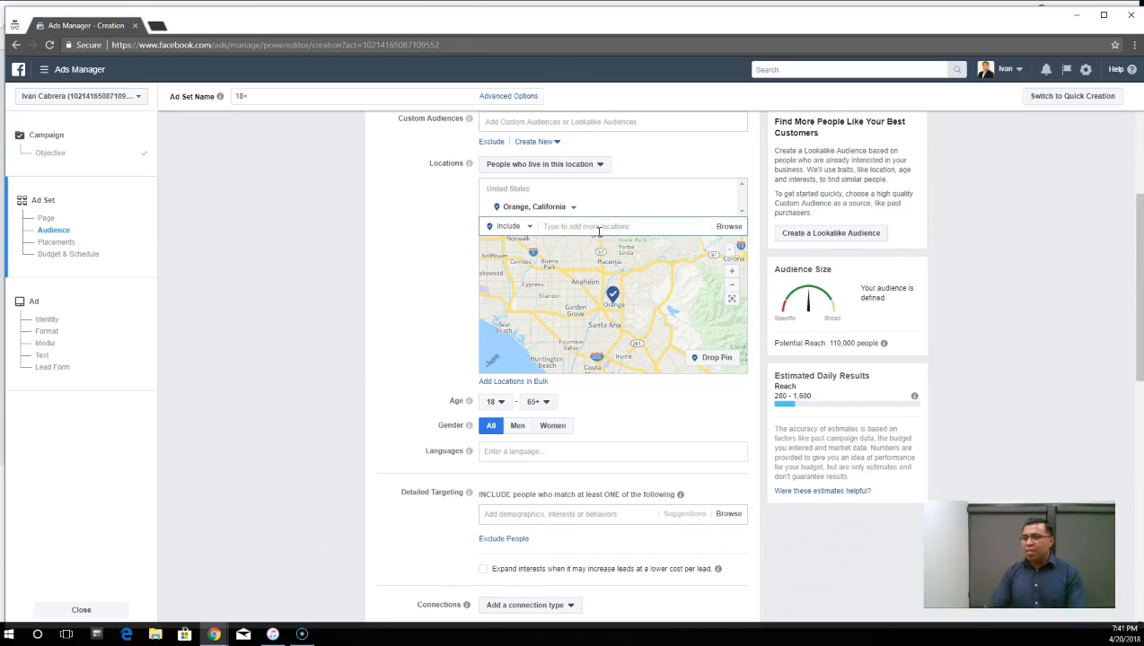
text(Santa Ana)
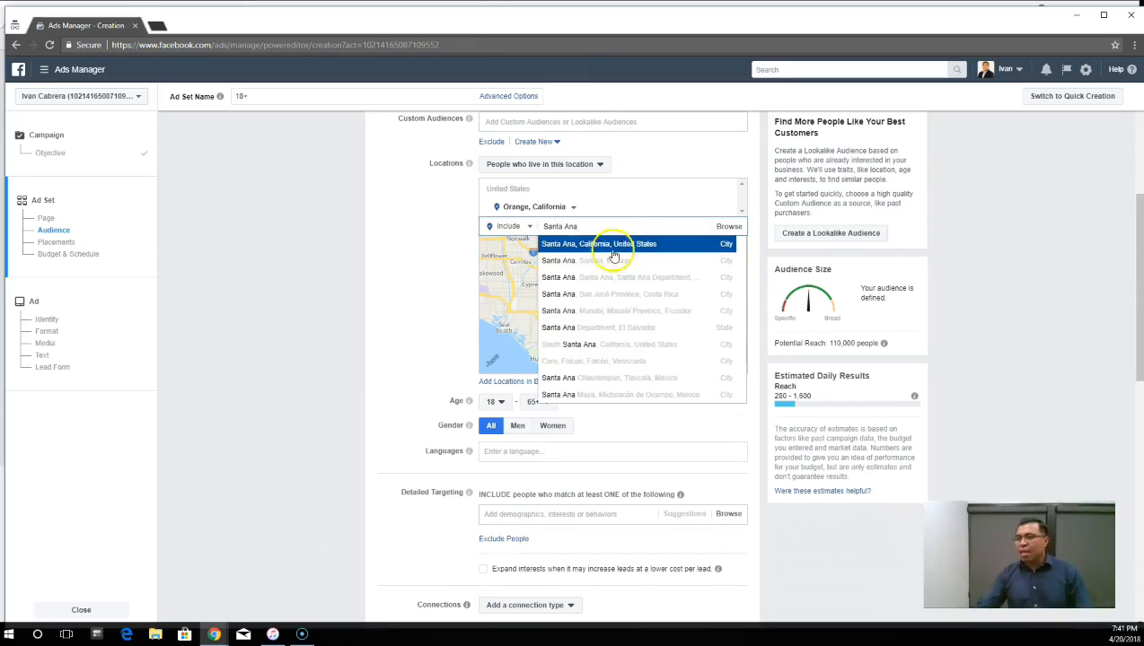
click(611, 248)
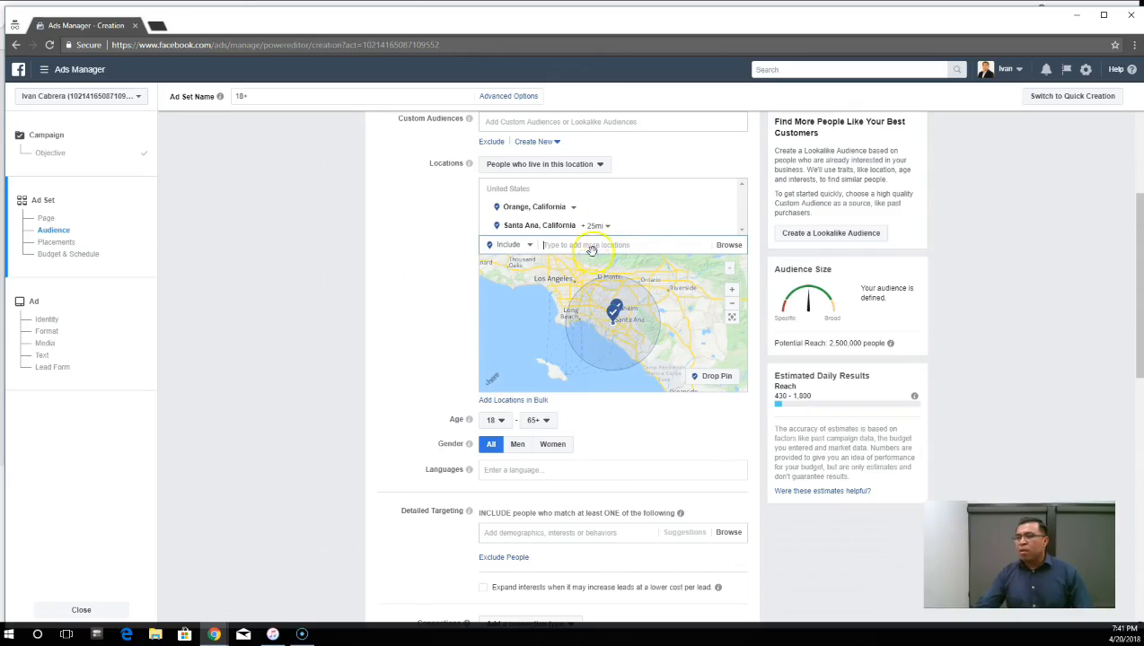
click(609, 230)
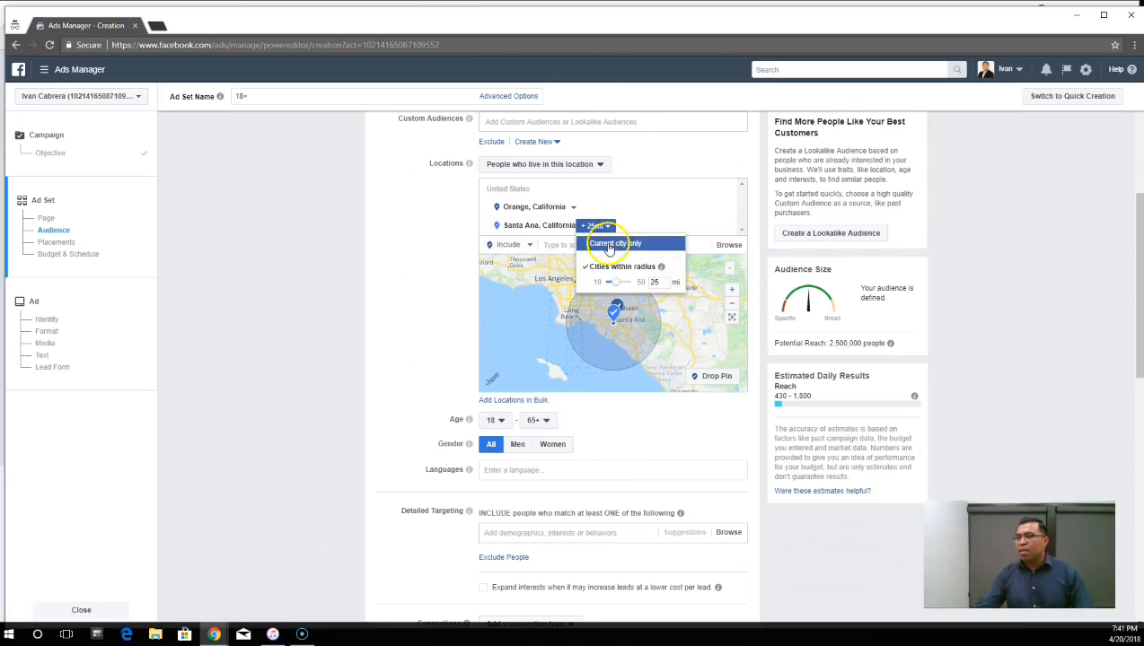
click(611, 245)
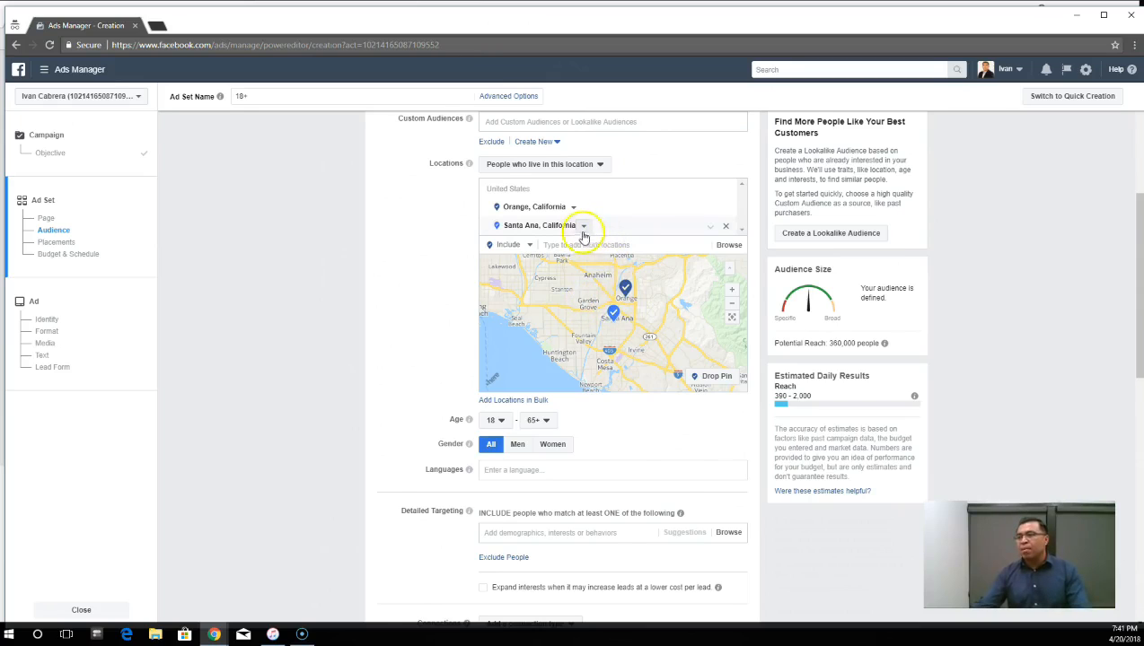
click(727, 230)
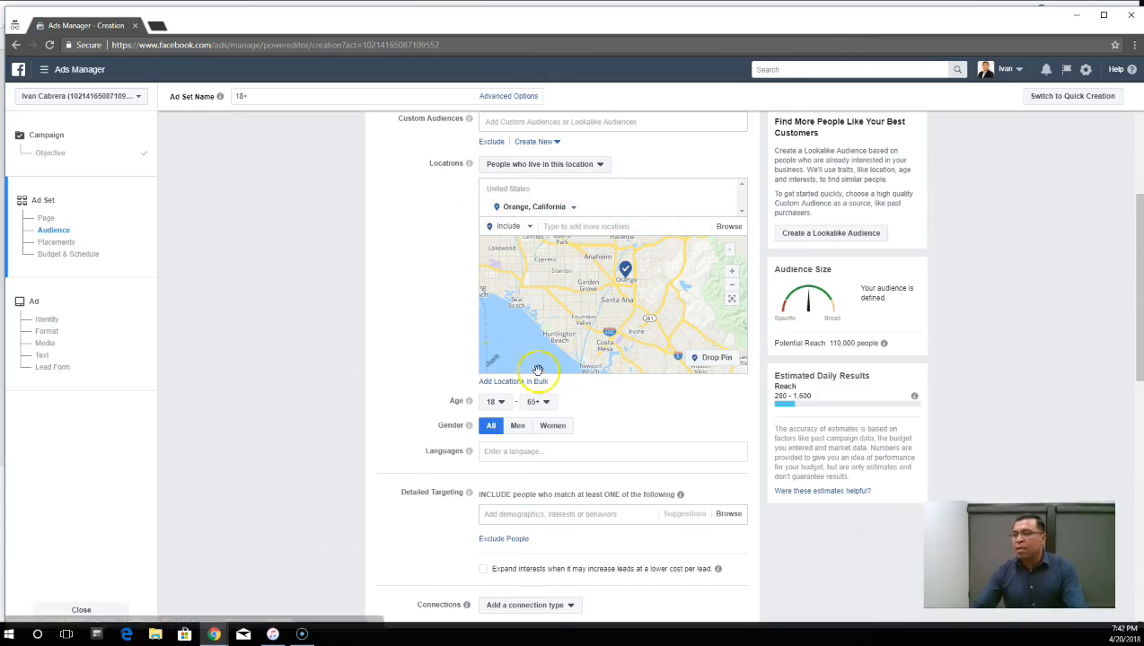
- Set the audience's age range to 25–64
scroll(422, 329, down, 2)
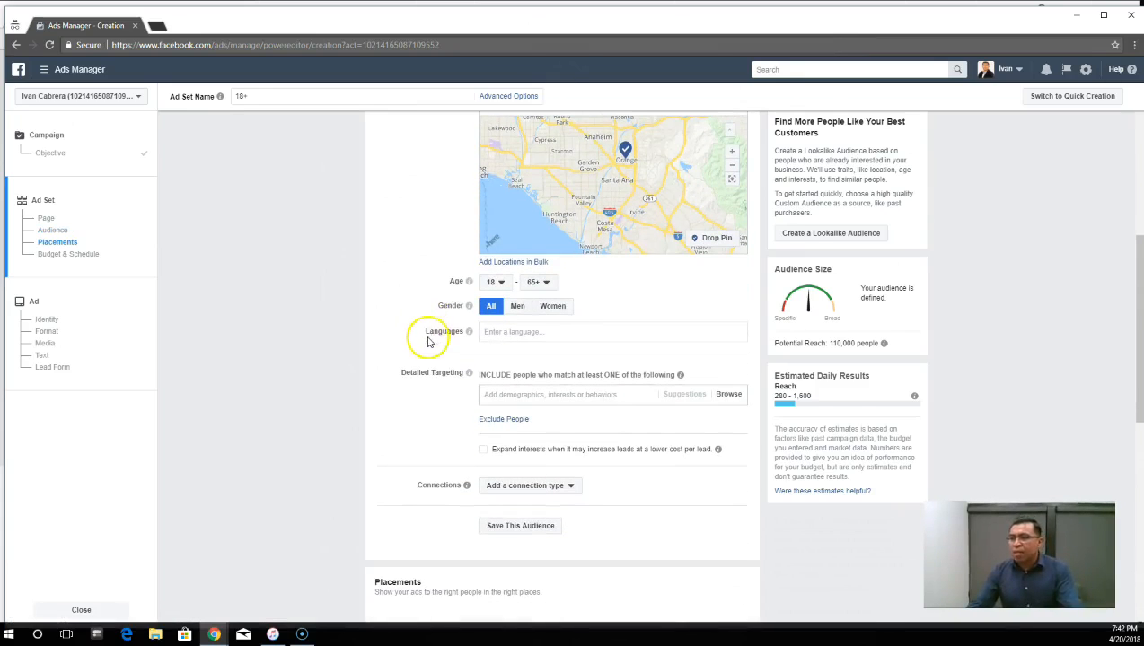
mouse_move(468, 306)
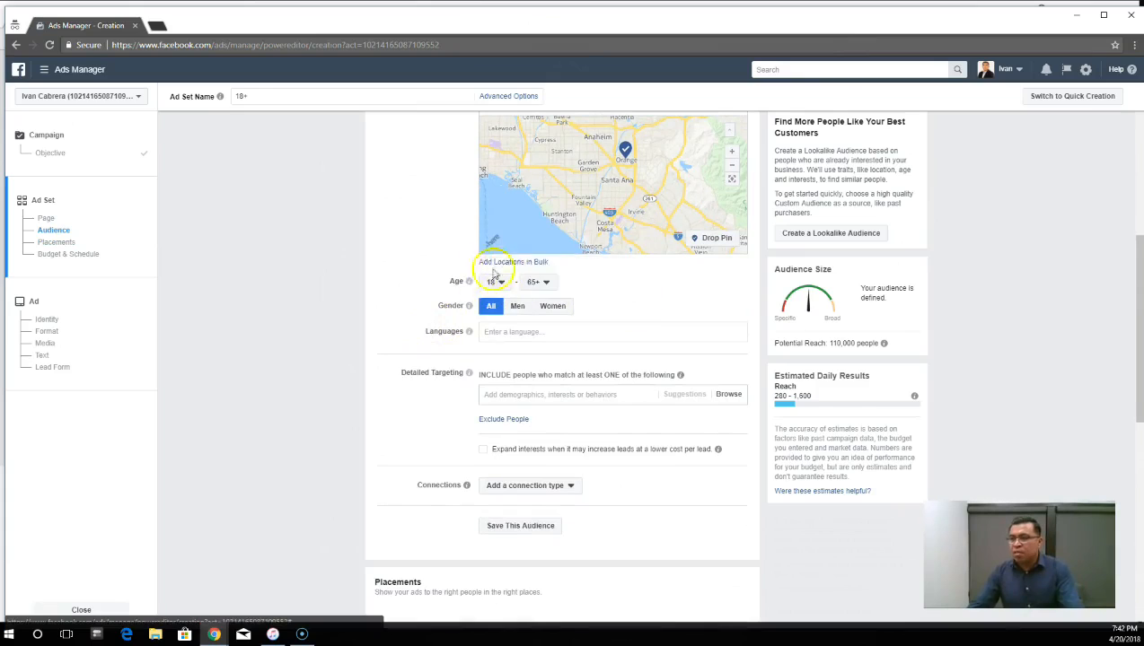
click(493, 282)
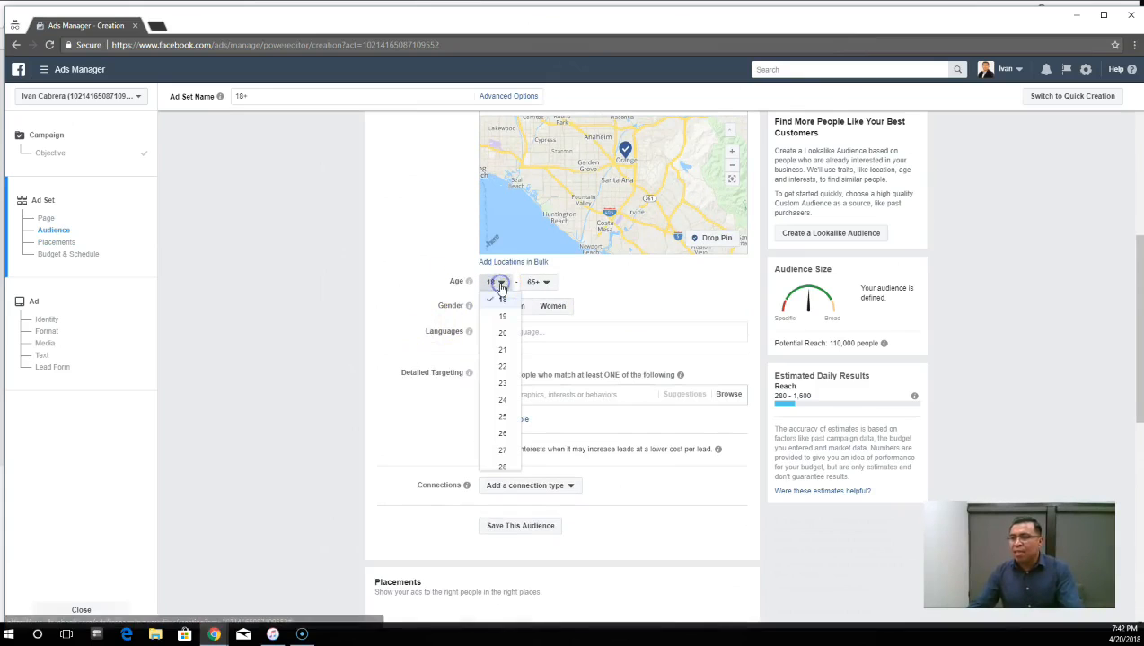
click(503, 416)
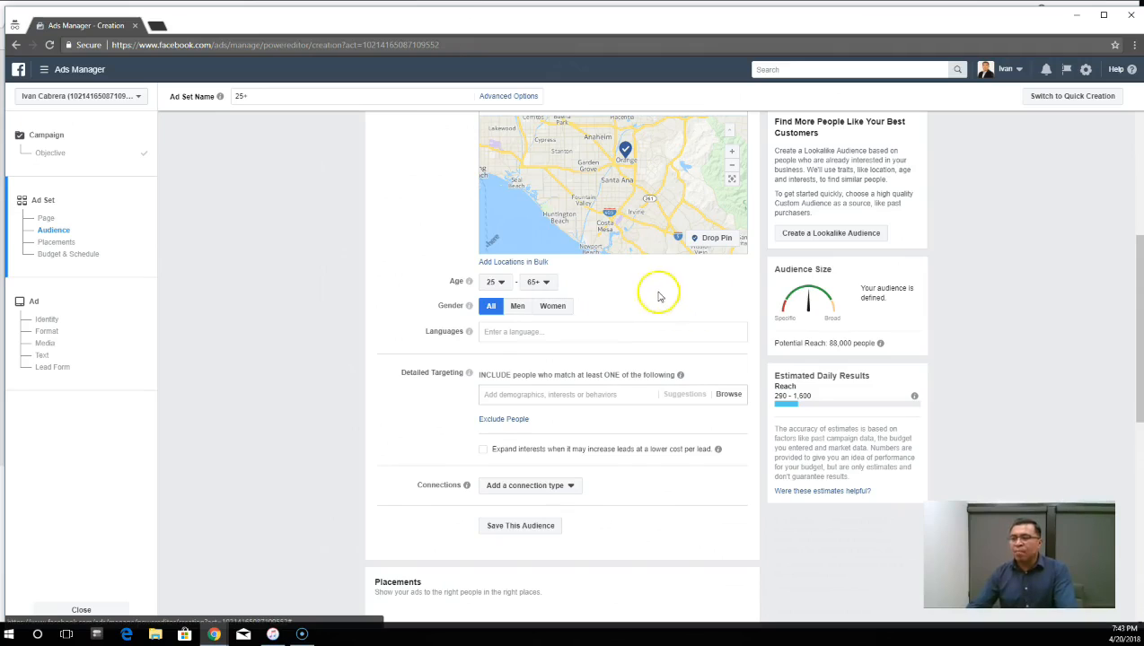
click(539, 282)
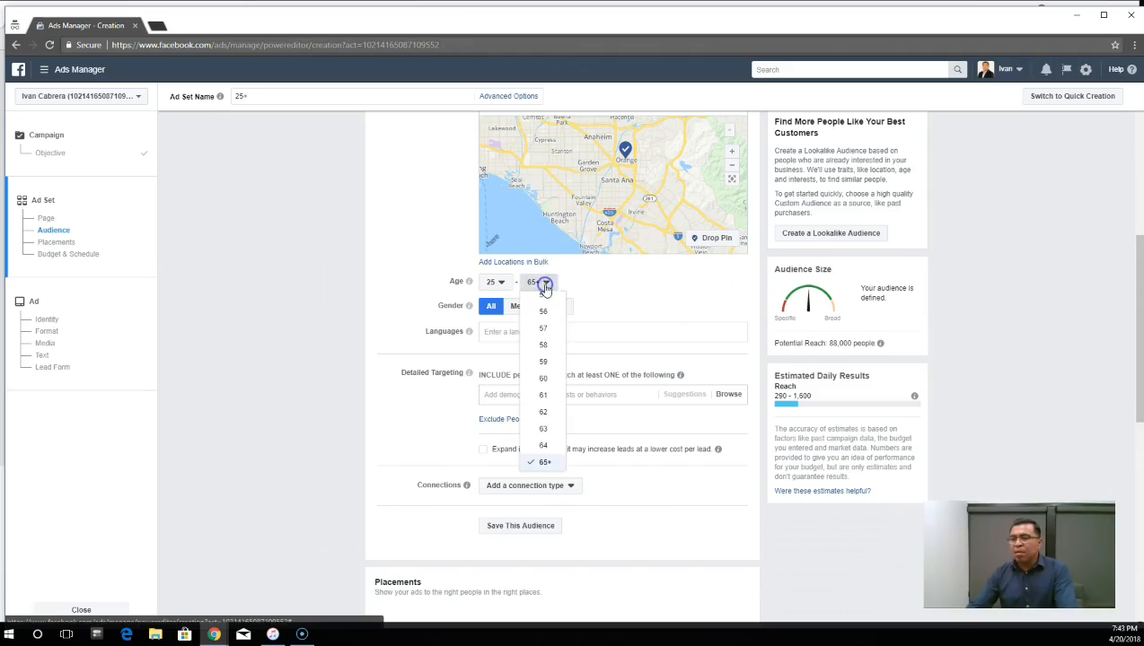
click(544, 446)
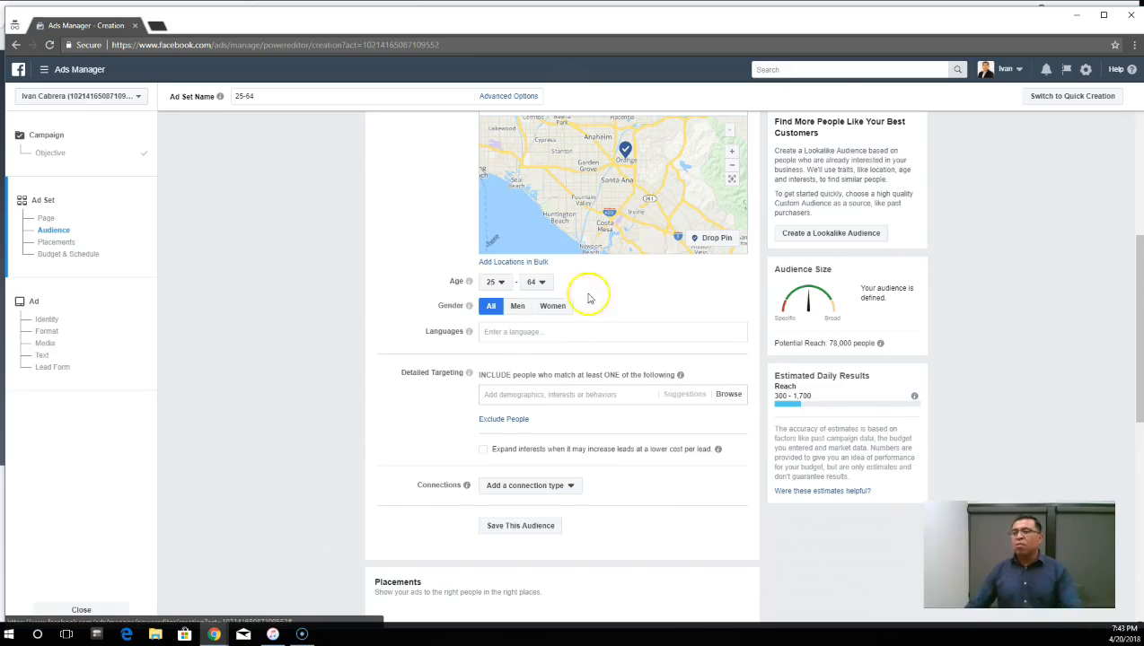
click(545, 281)
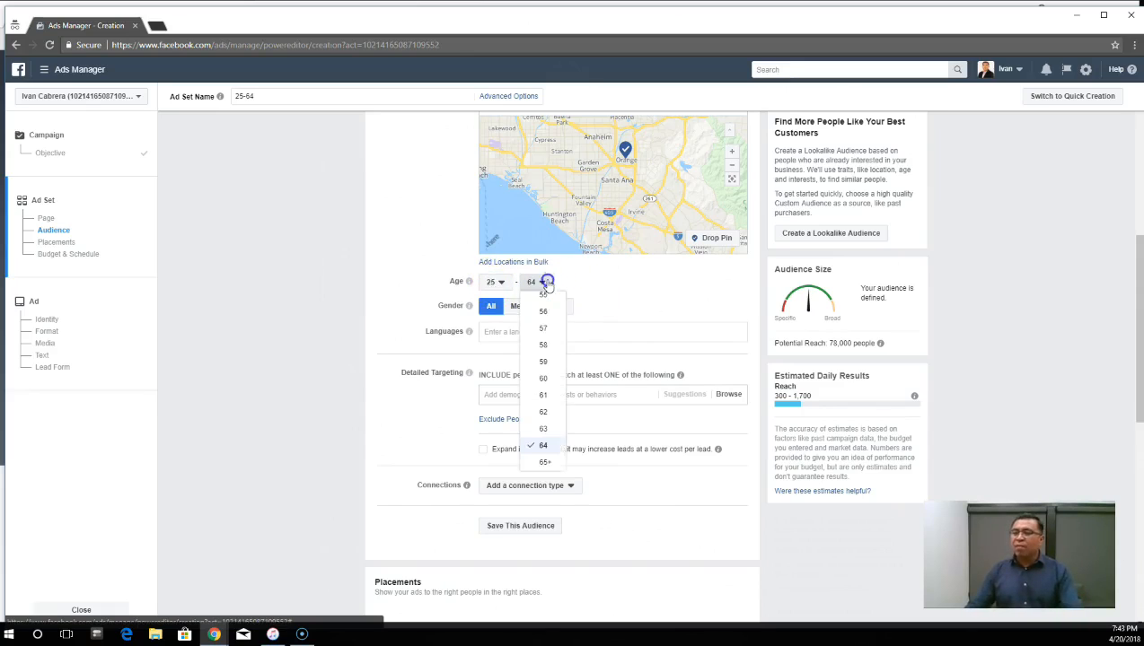
click(610, 289)
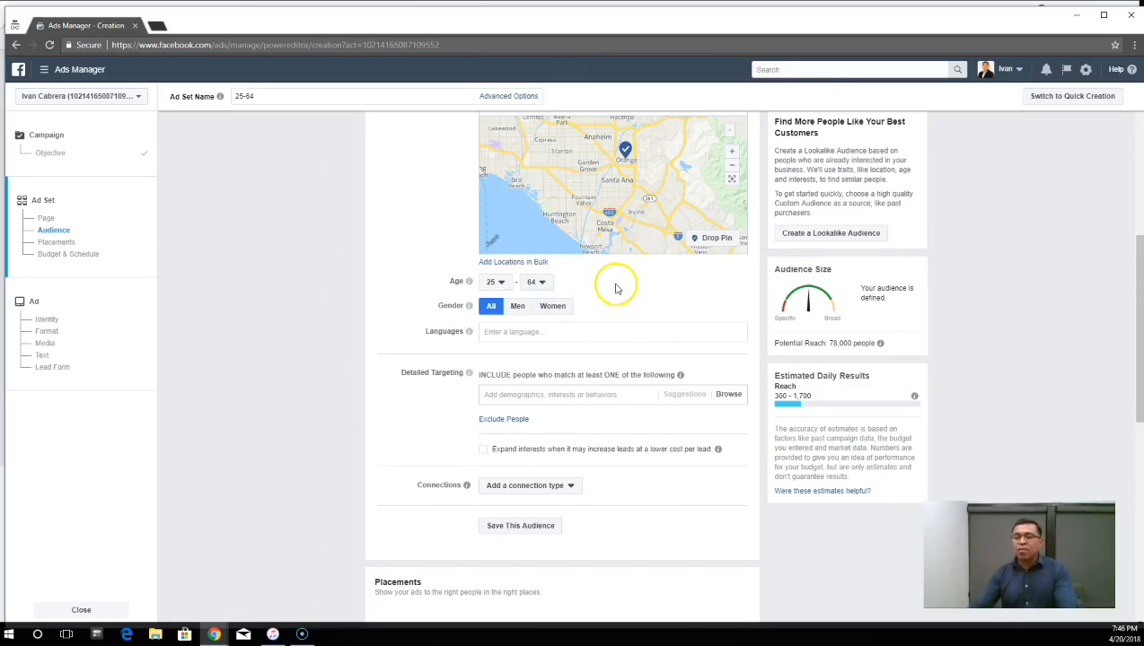
- Review the audience's language, location, age and gender settings
scroll(619, 289, down, 1)
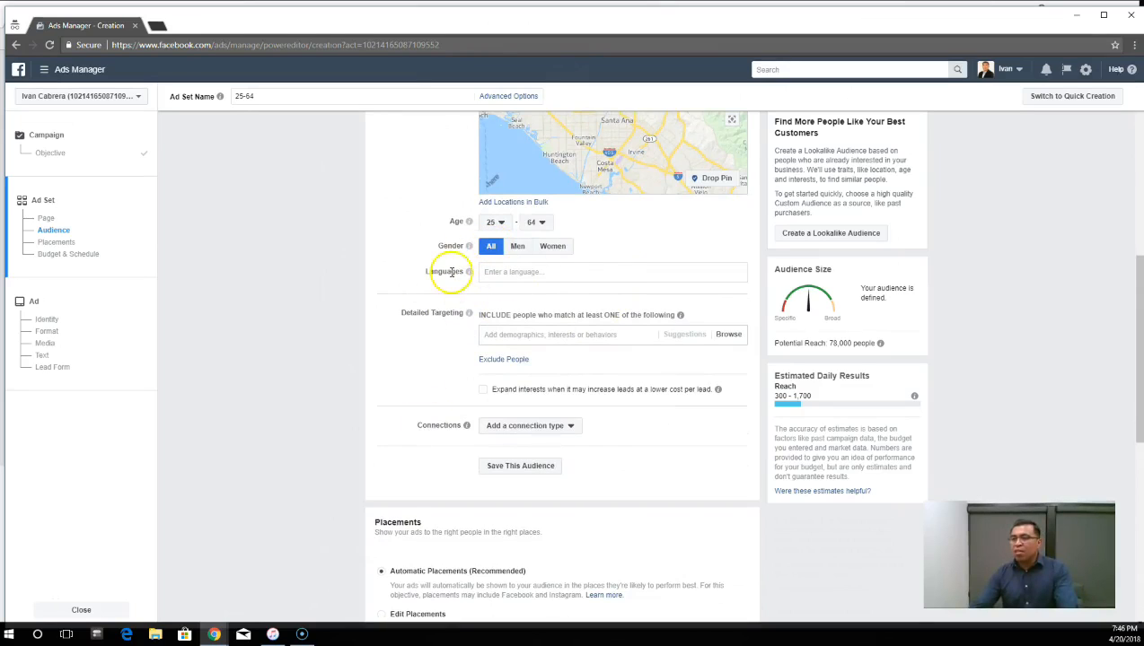
click(533, 272)
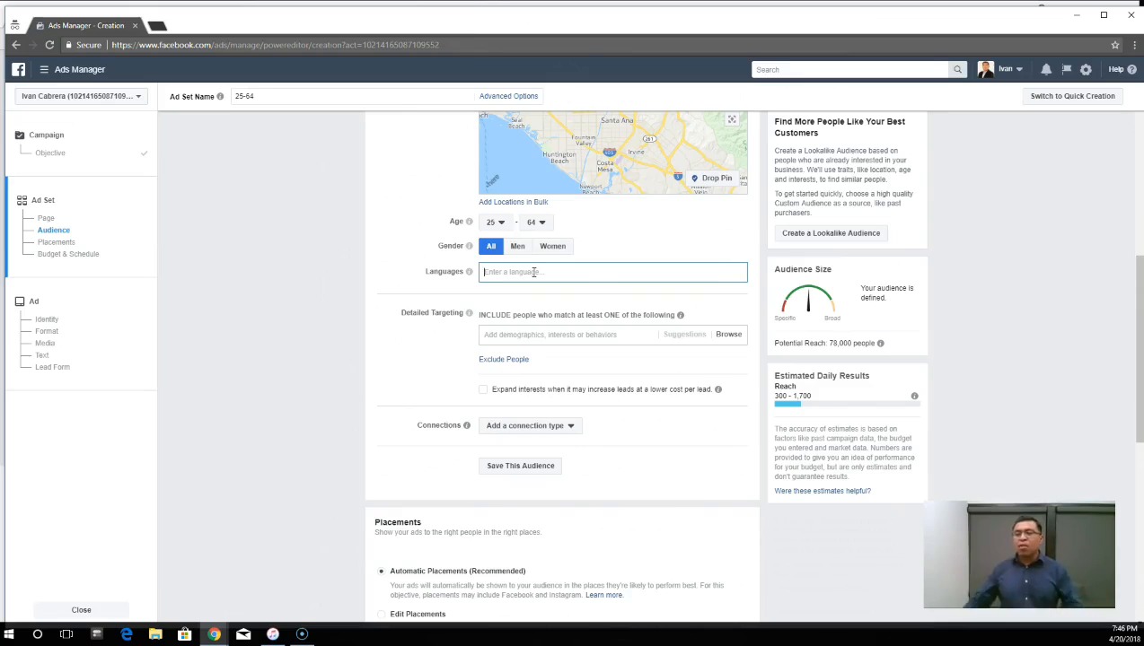
scroll(530, 287, down, 2)
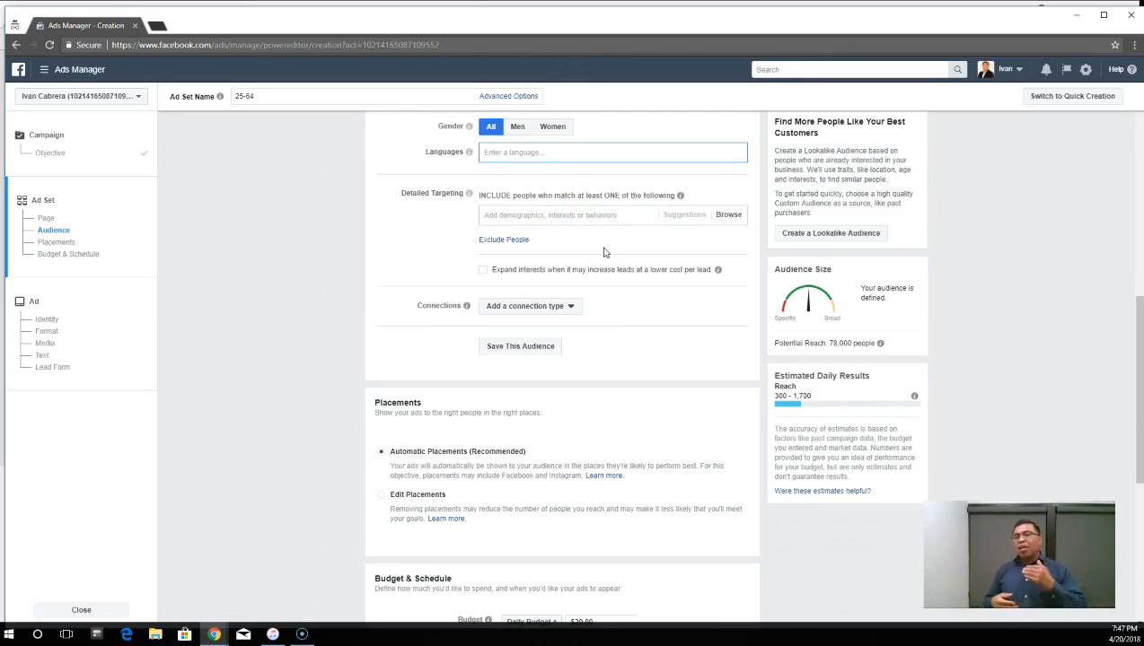
scroll(476, 508, up, 3)
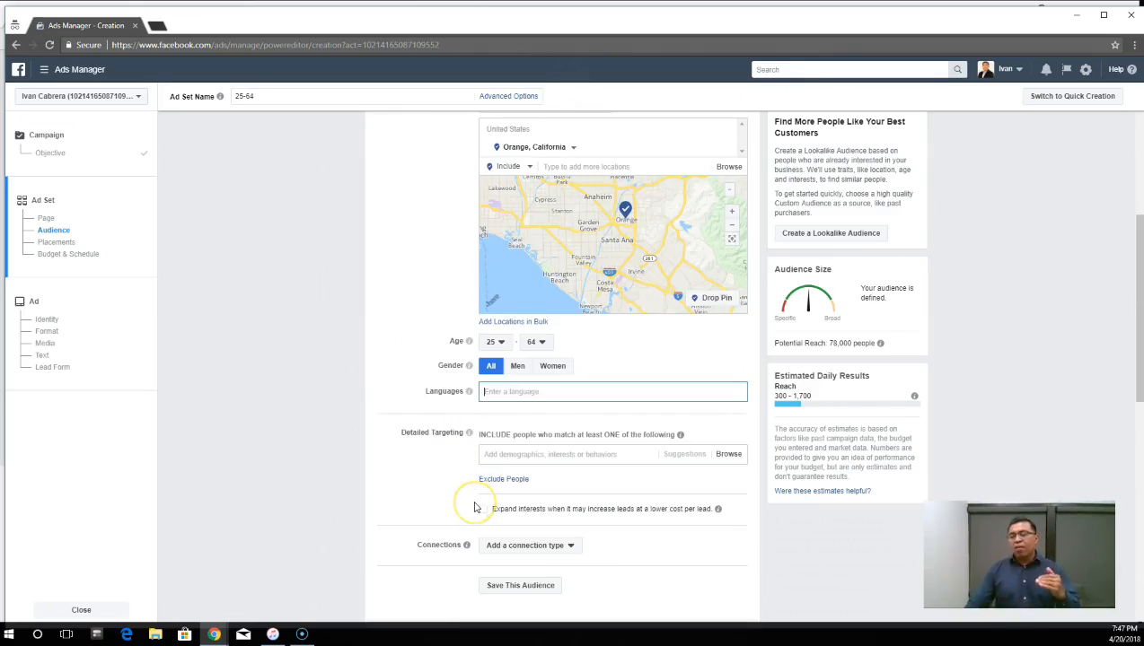
scroll(480, 431, up, 1)
scroll(460, 258, up, 1)
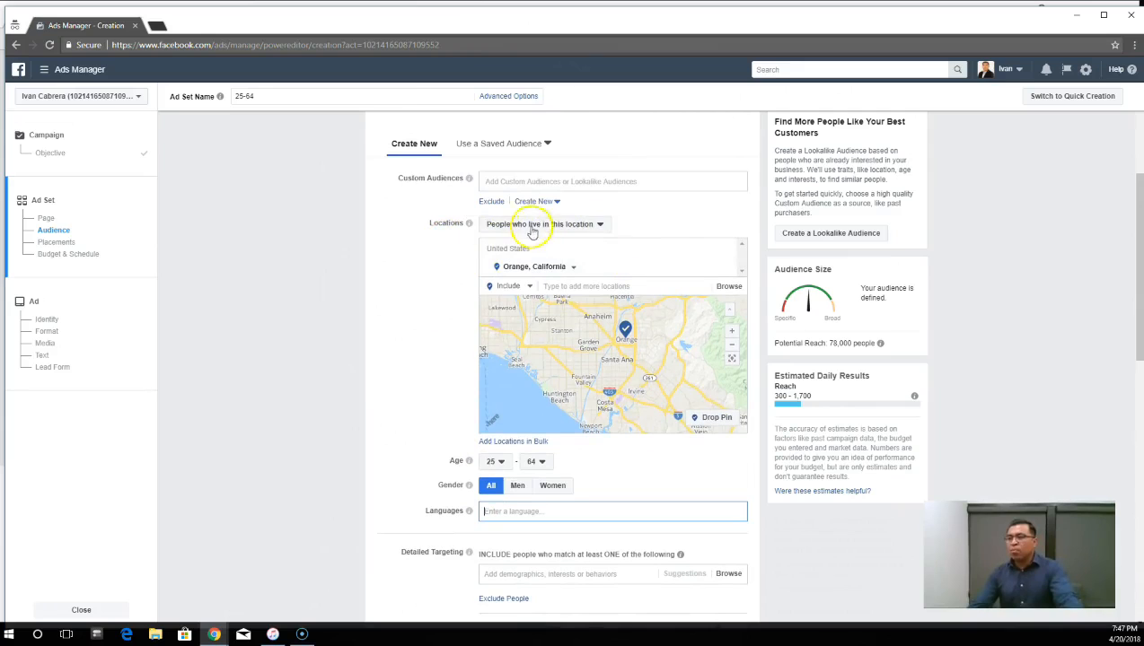
scroll(439, 332, down, 1)
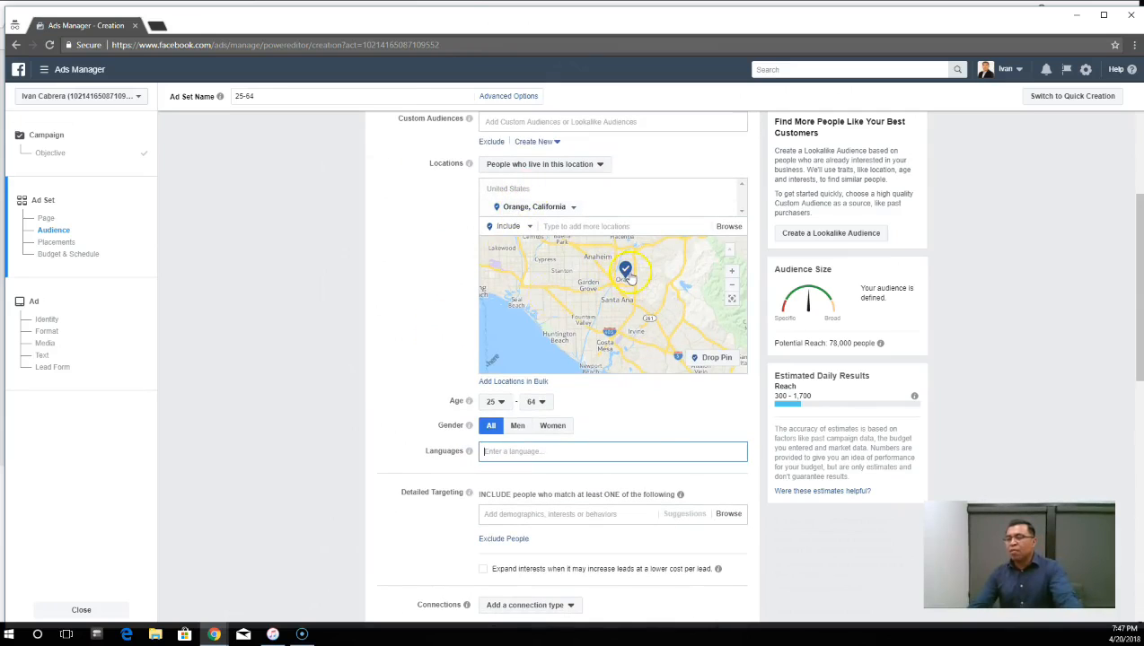
scroll(433, 370, down, 3)
scroll(427, 368, up, 3)
scroll(424, 365, down, 1)
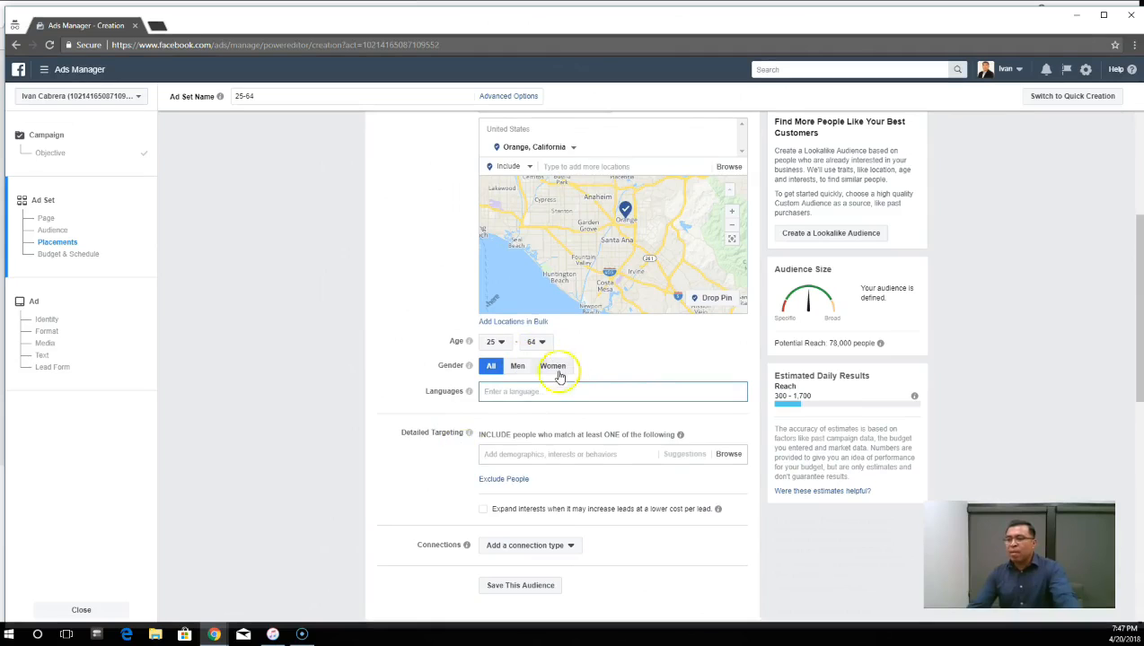
- Add the Renters demographic from Home Ownership to the audience's included detailed targeting
scroll(503, 413, down, 2)
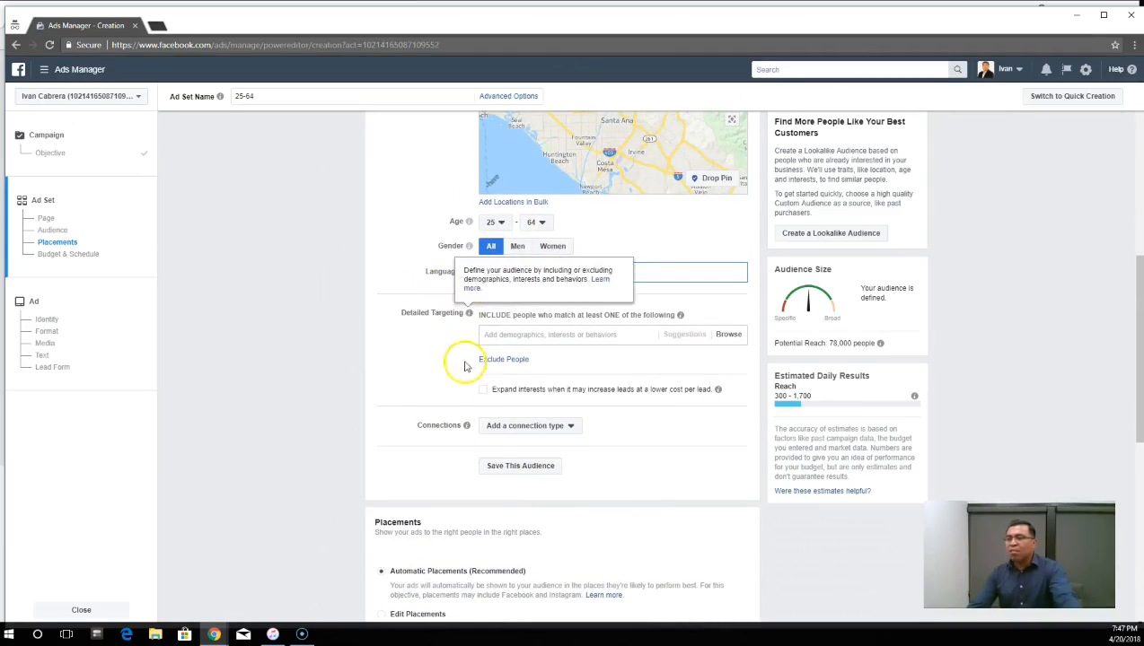
scroll(449, 377, down, 2)
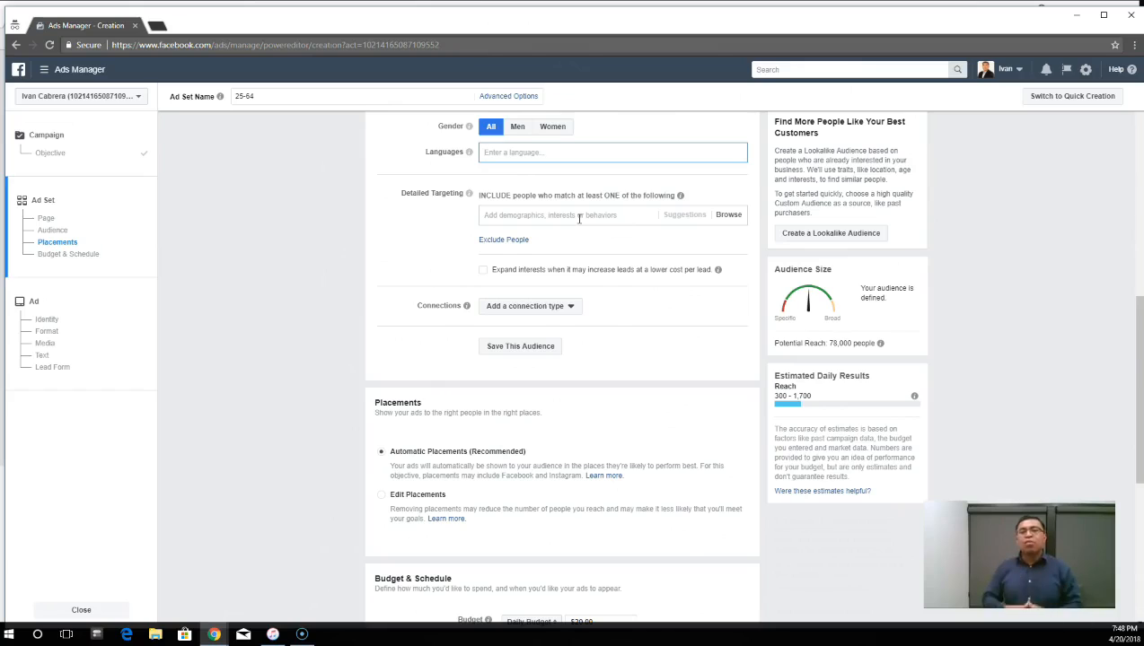
click(576, 215)
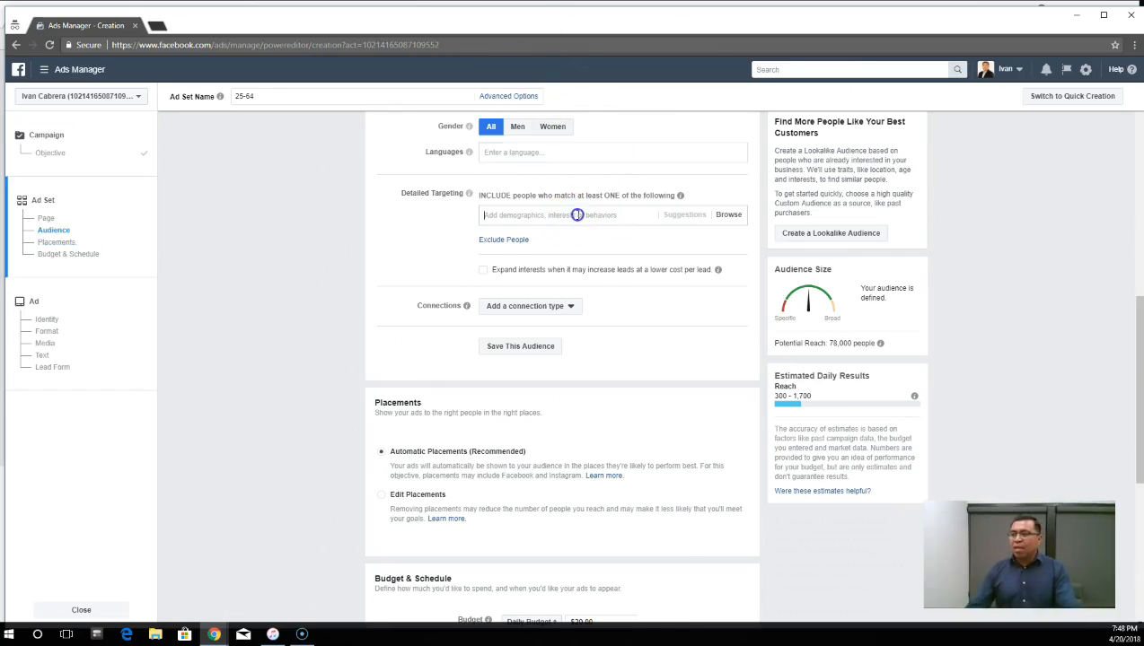
click(664, 270)
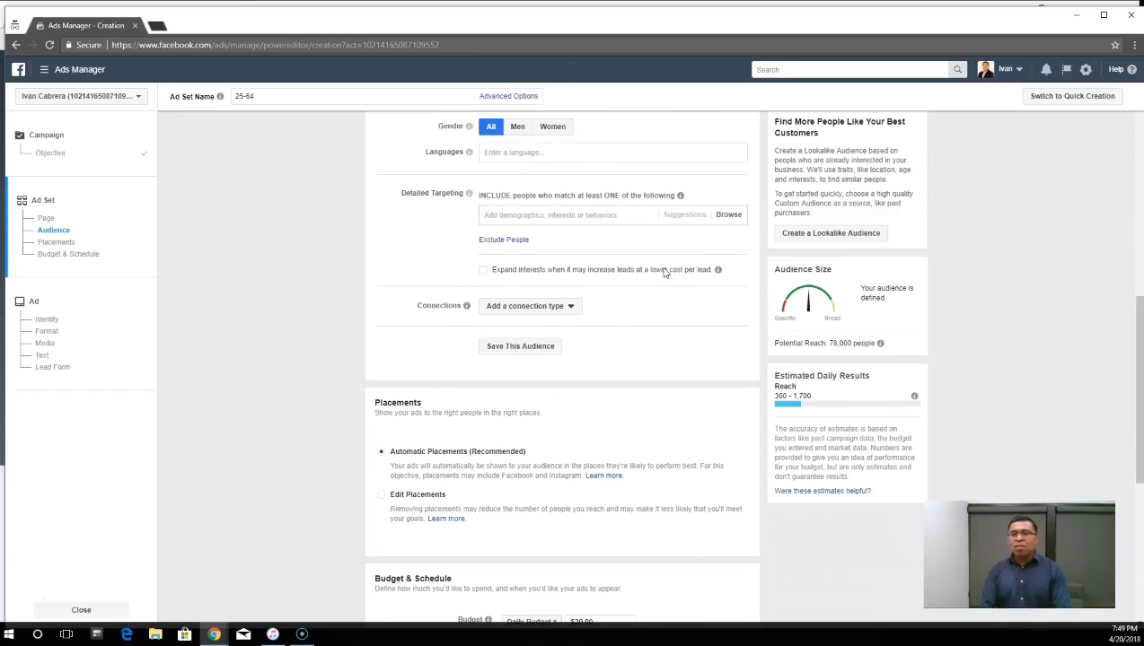
text(renters)
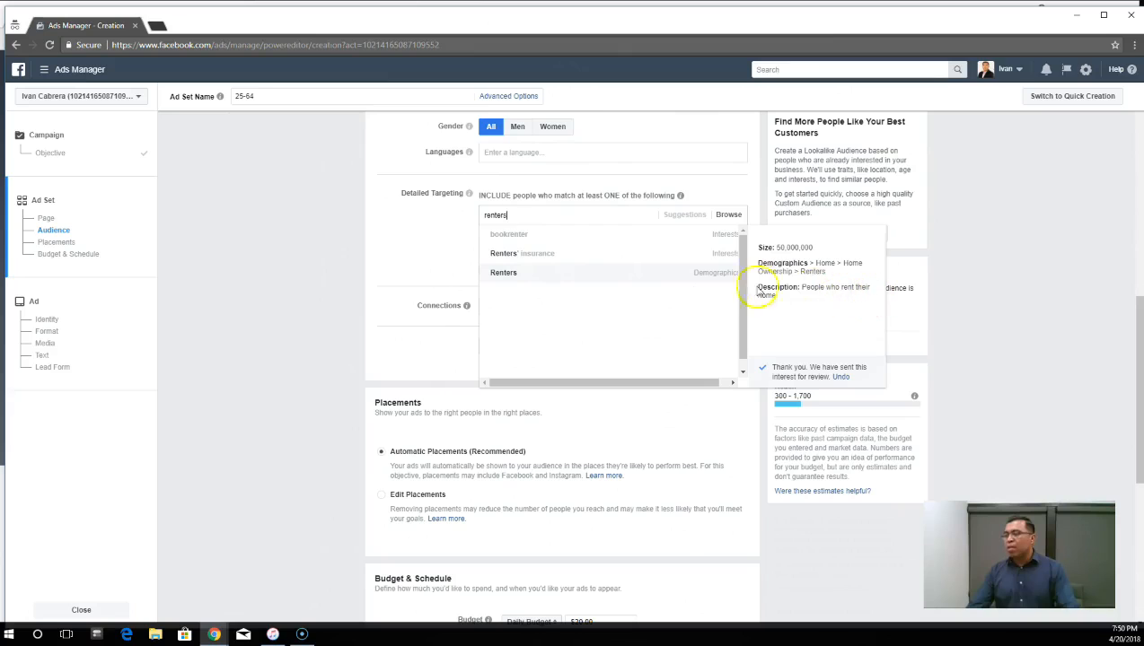
click(522, 275)
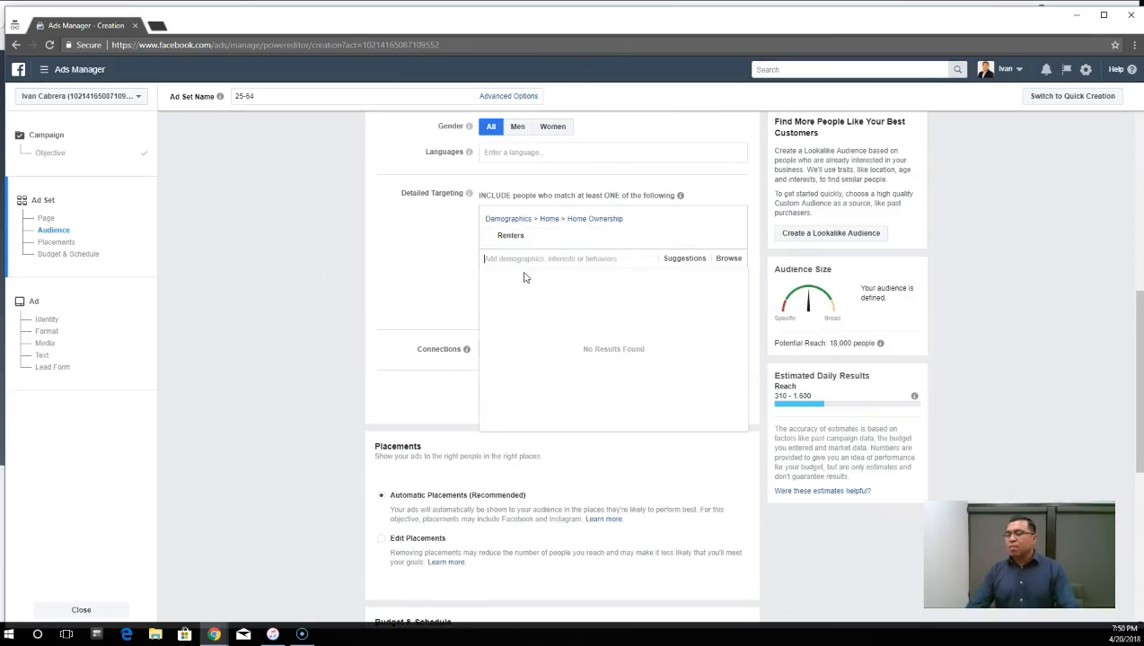
click(454, 244)
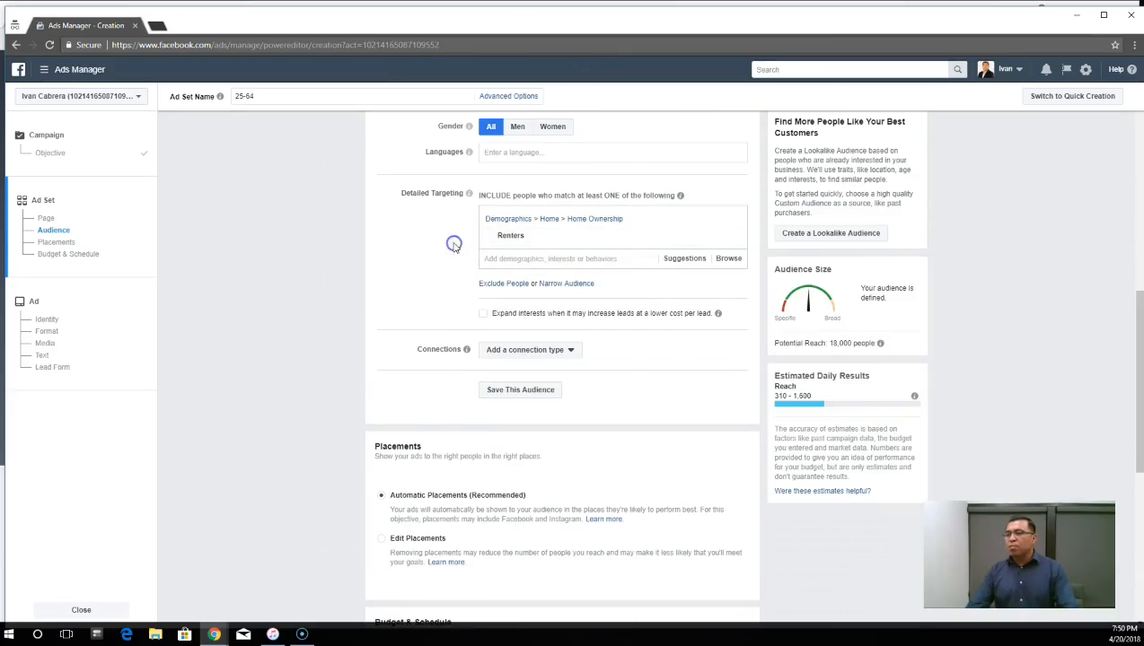
- Add the Zillow interest from Additional Interests to the audience's included detailed targeting
scroll(404, 302, up, 3)
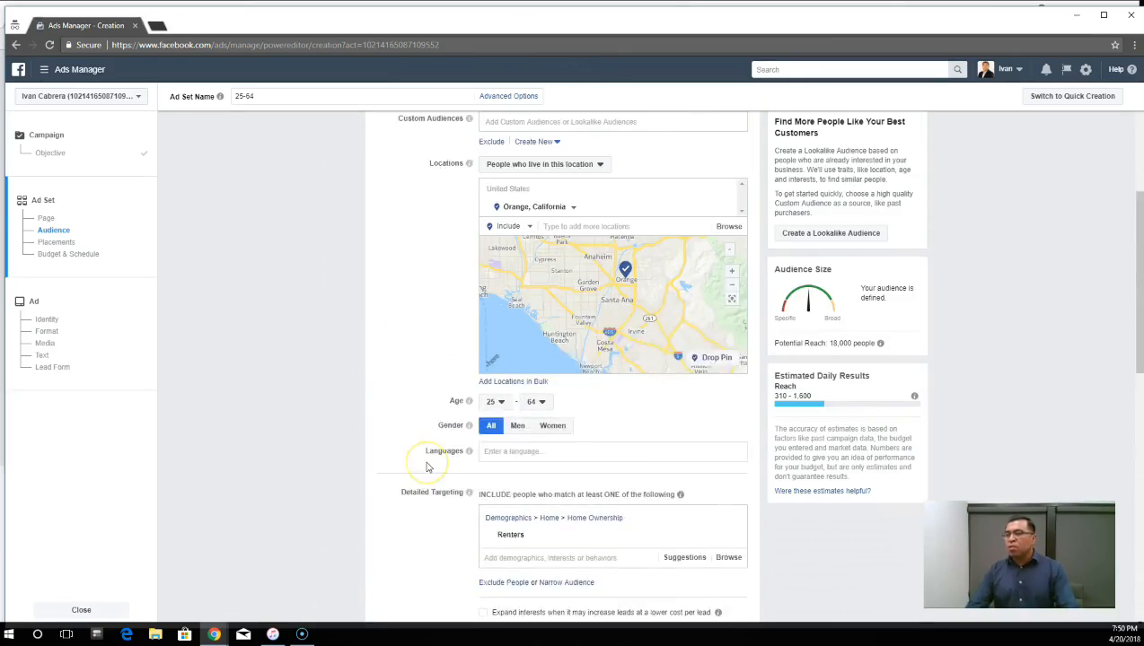
scroll(467, 431, up, 2)
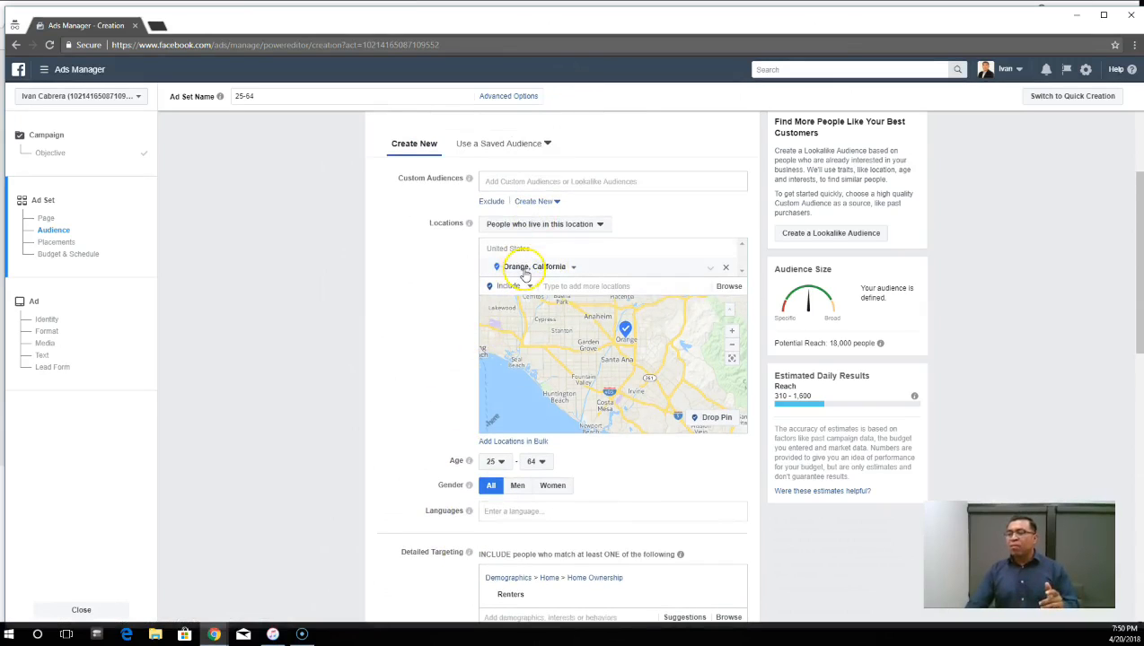
scroll(510, 283, down, 2)
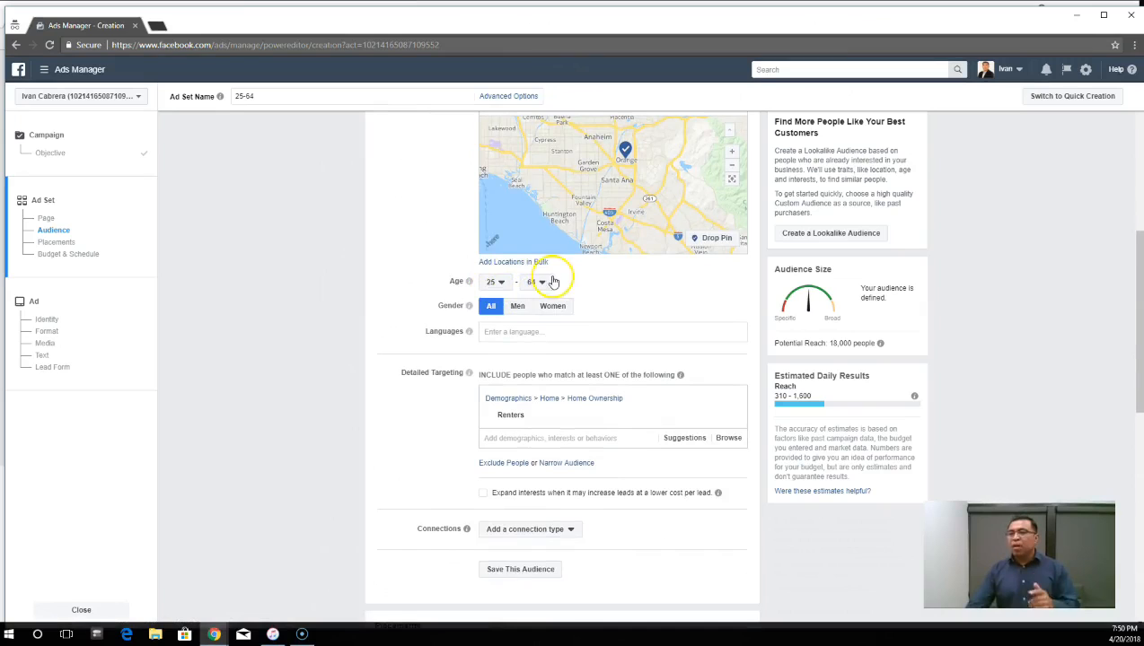
scroll(463, 368, down, 2)
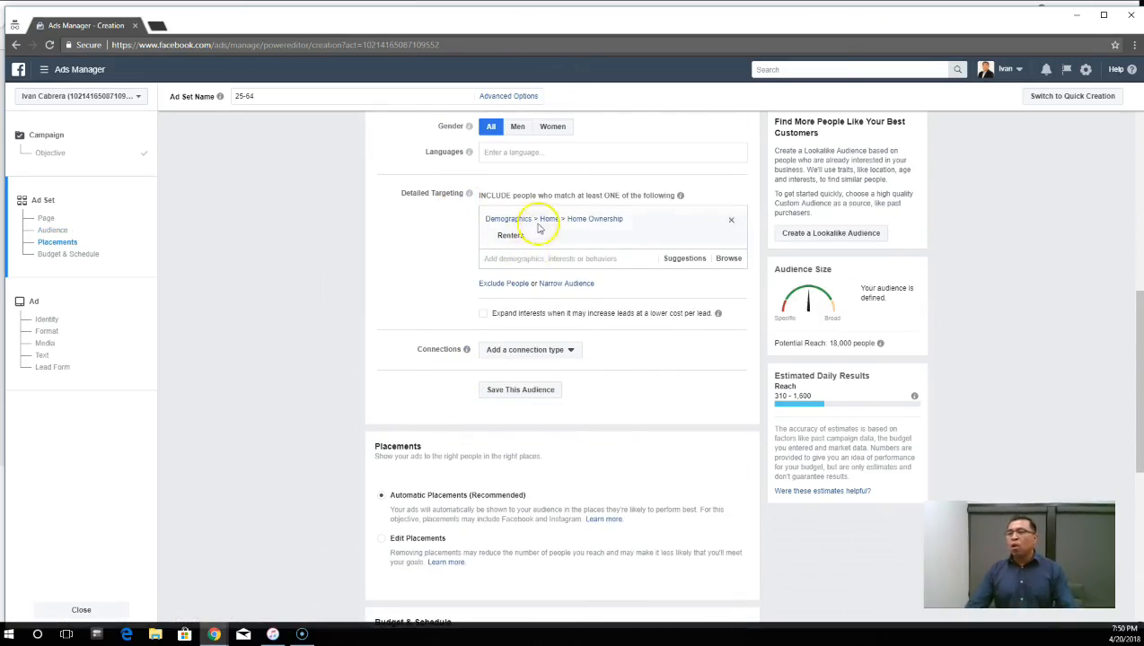
mouse_move(543, 236)
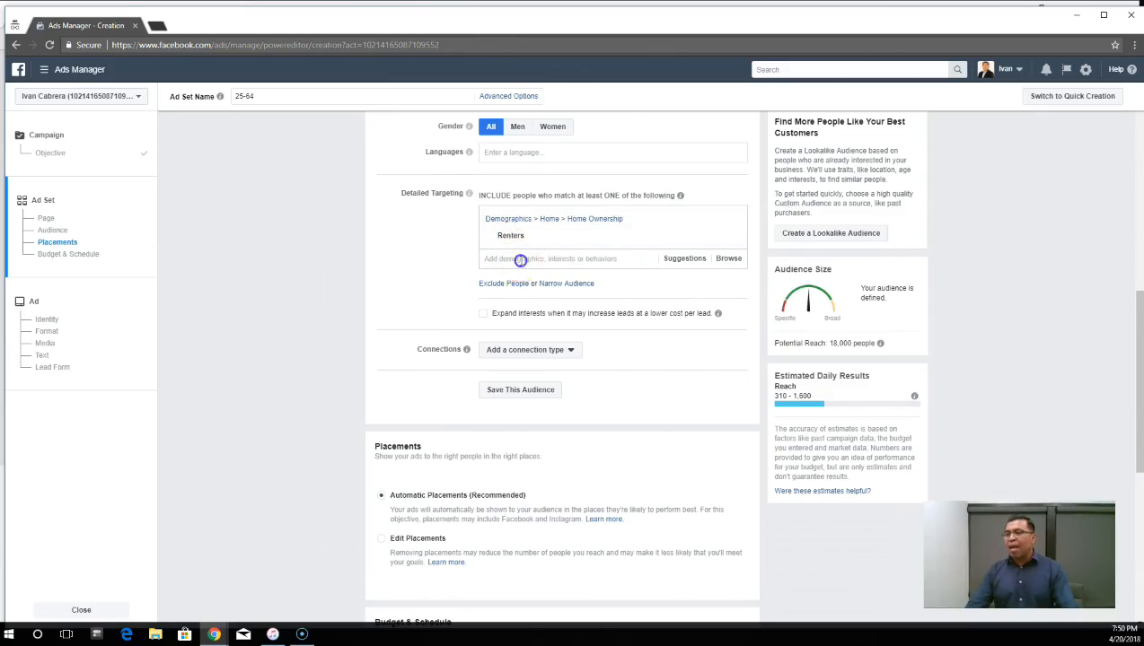
click(519, 258)
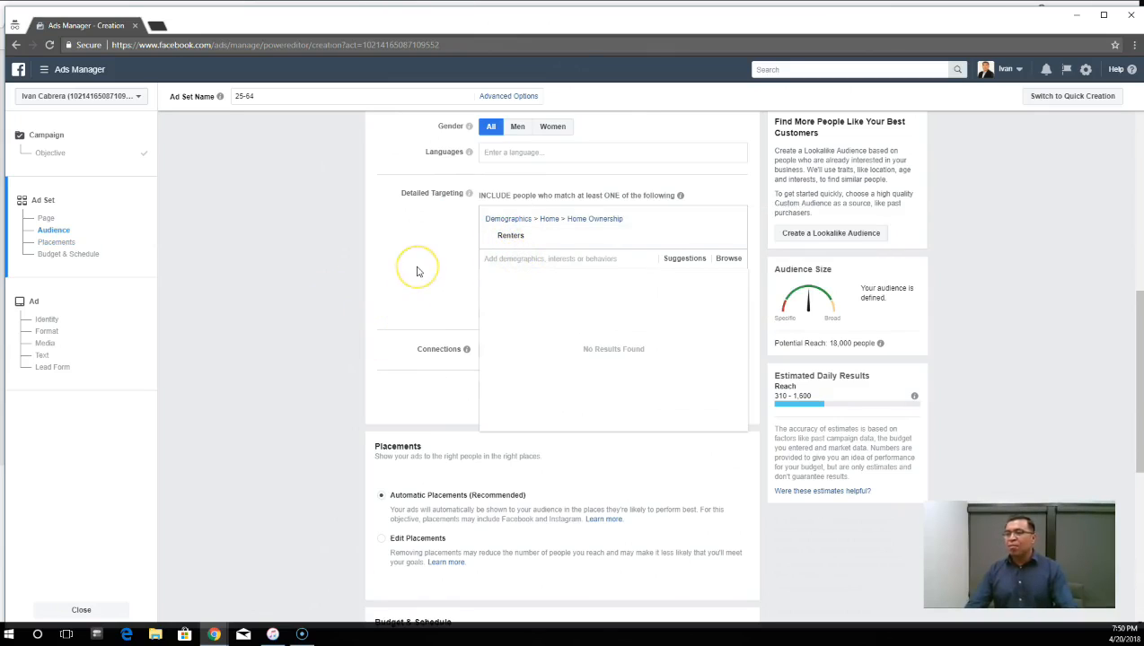
text(zillow)
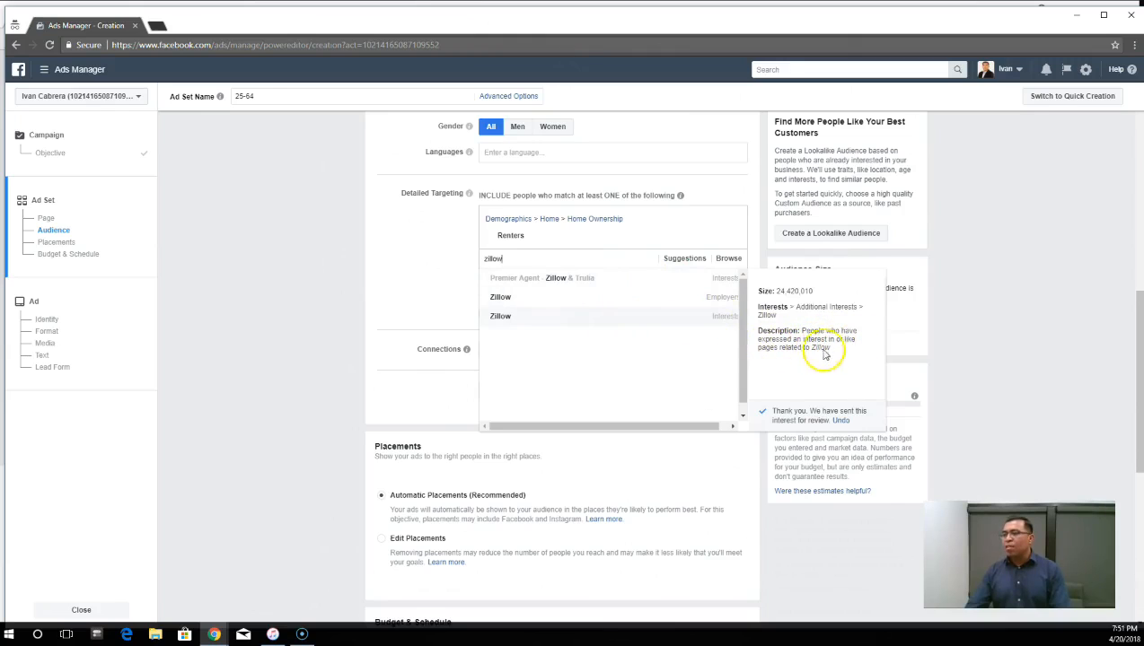
click(501, 319)
click(522, 297)
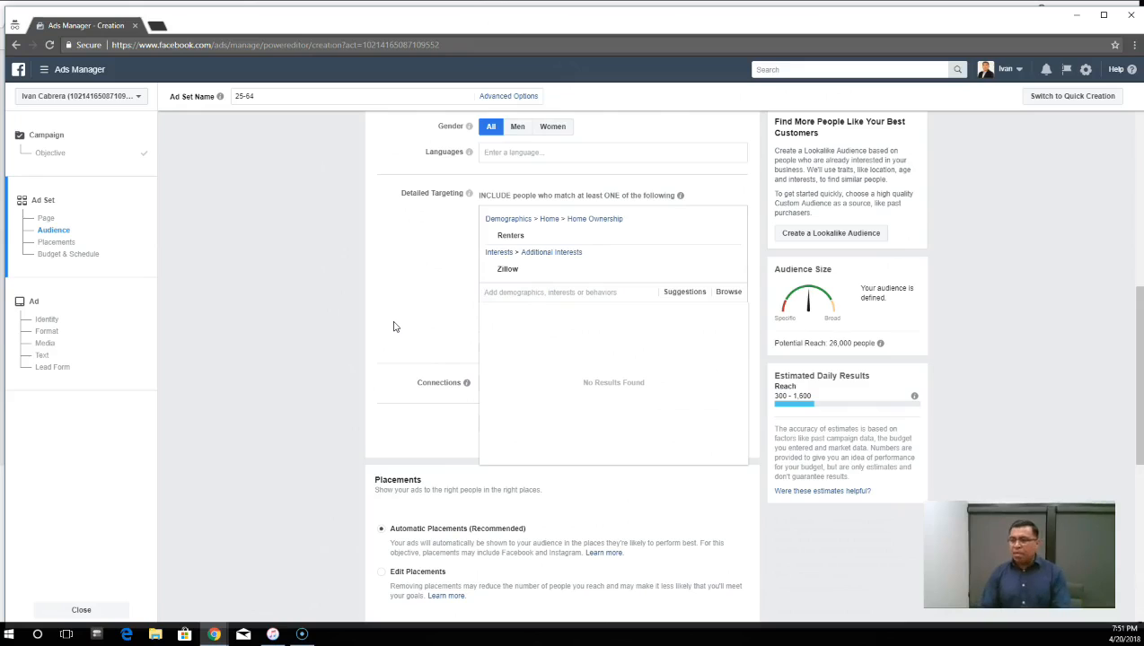
- Search detailed targeting for "home" and include the First time homebuyer demographic from Home Ownership
text(home)
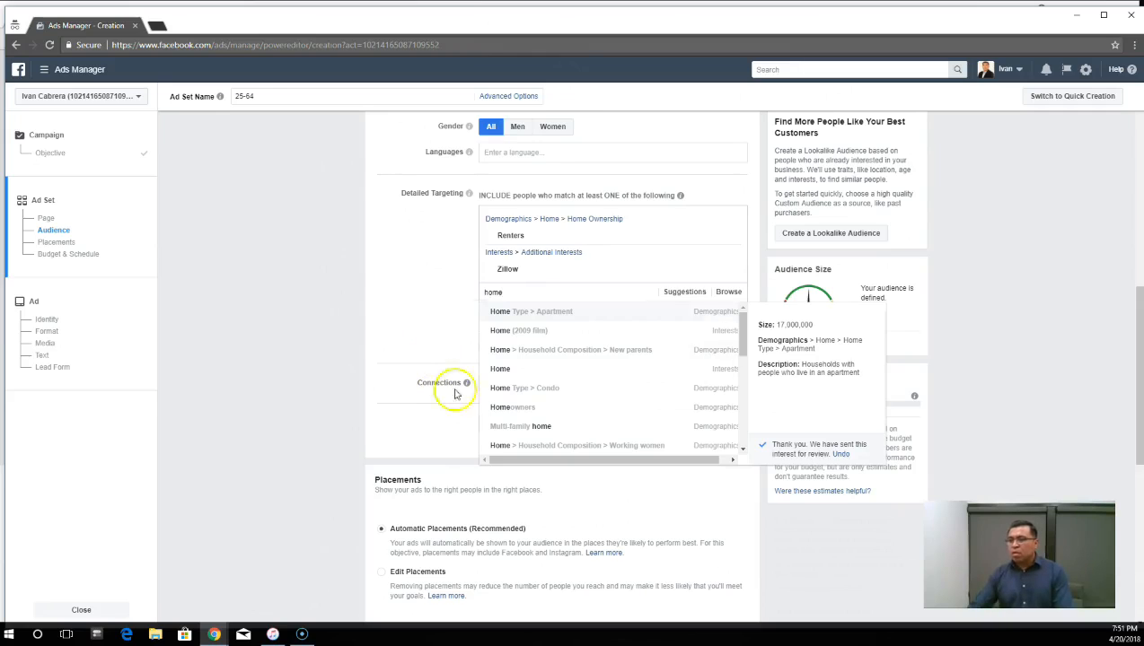
scroll(530, 351, down, 2)
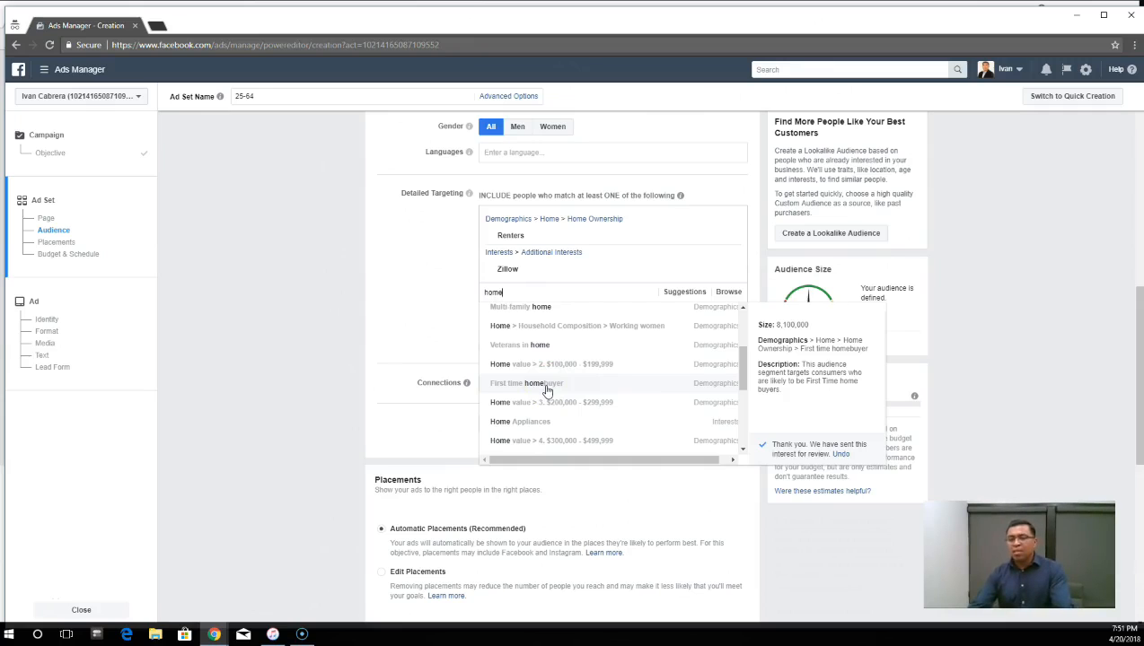
click(549, 381)
scroll(550, 383, down, 3)
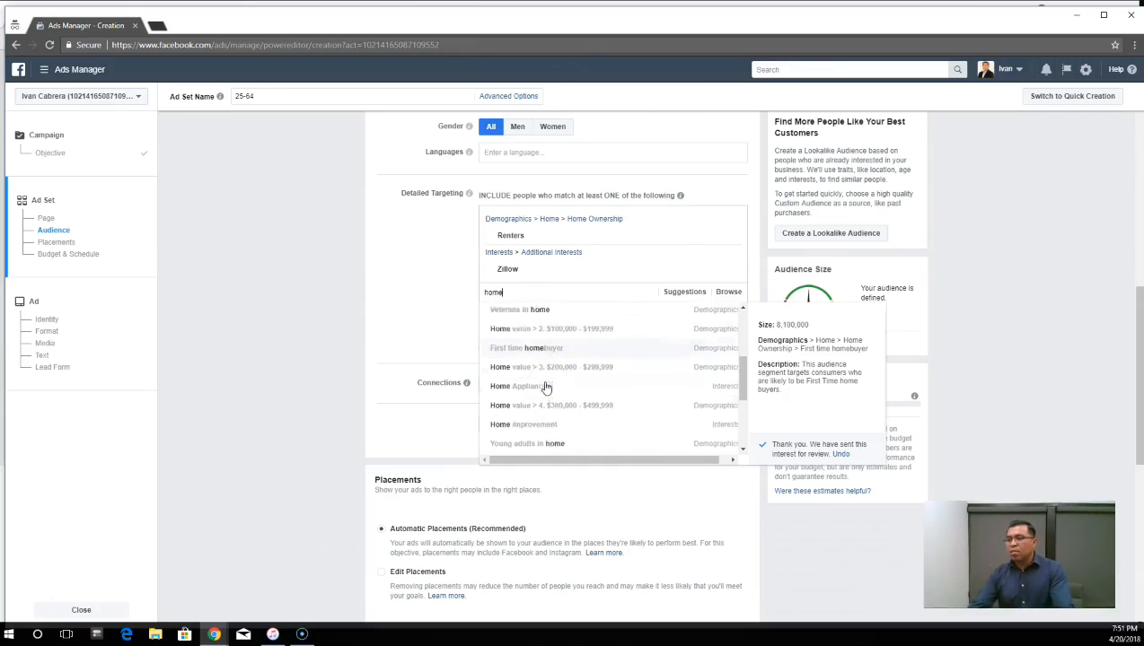
click(551, 411)
scroll(550, 418, down, 3)
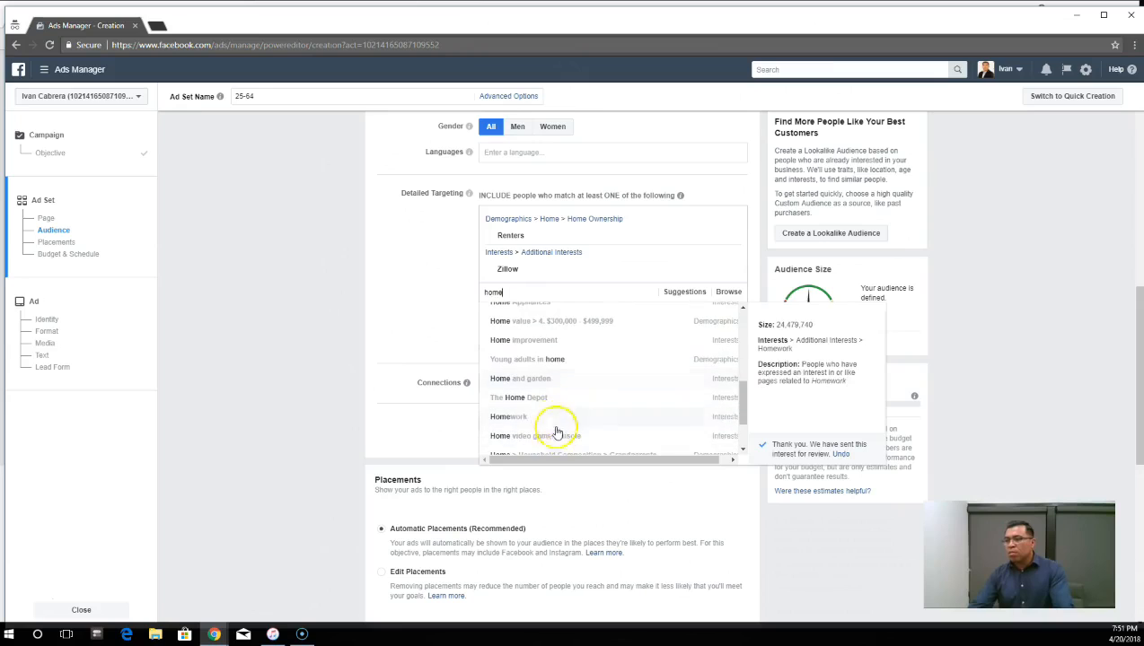
scroll(553, 421, down, 3)
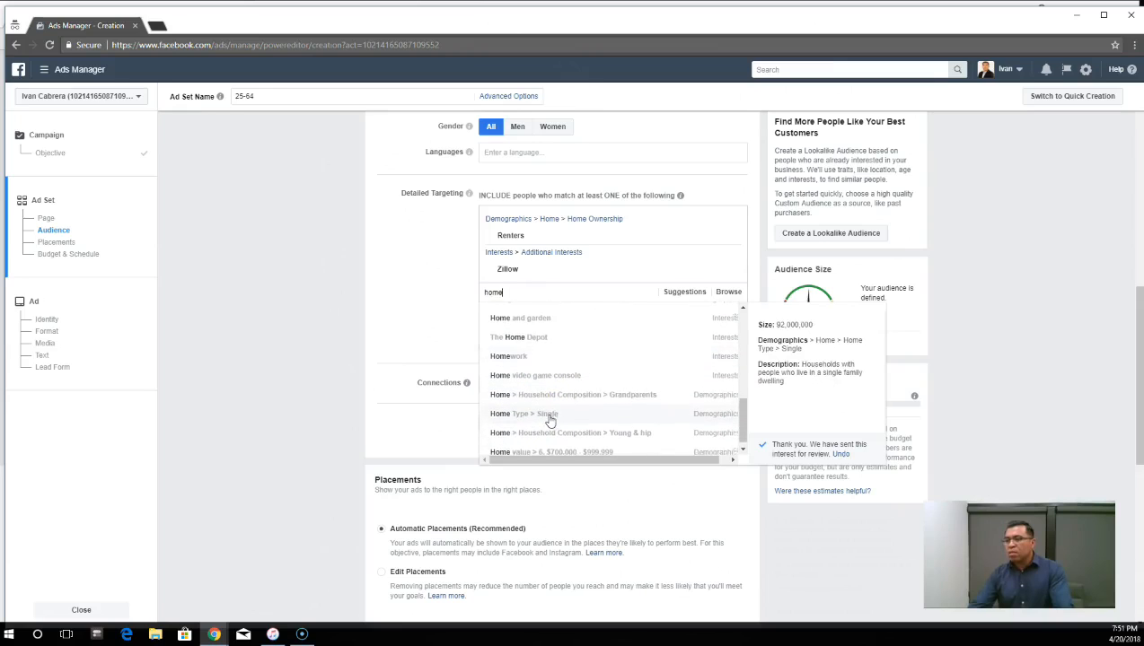
scroll(557, 420, up, 5)
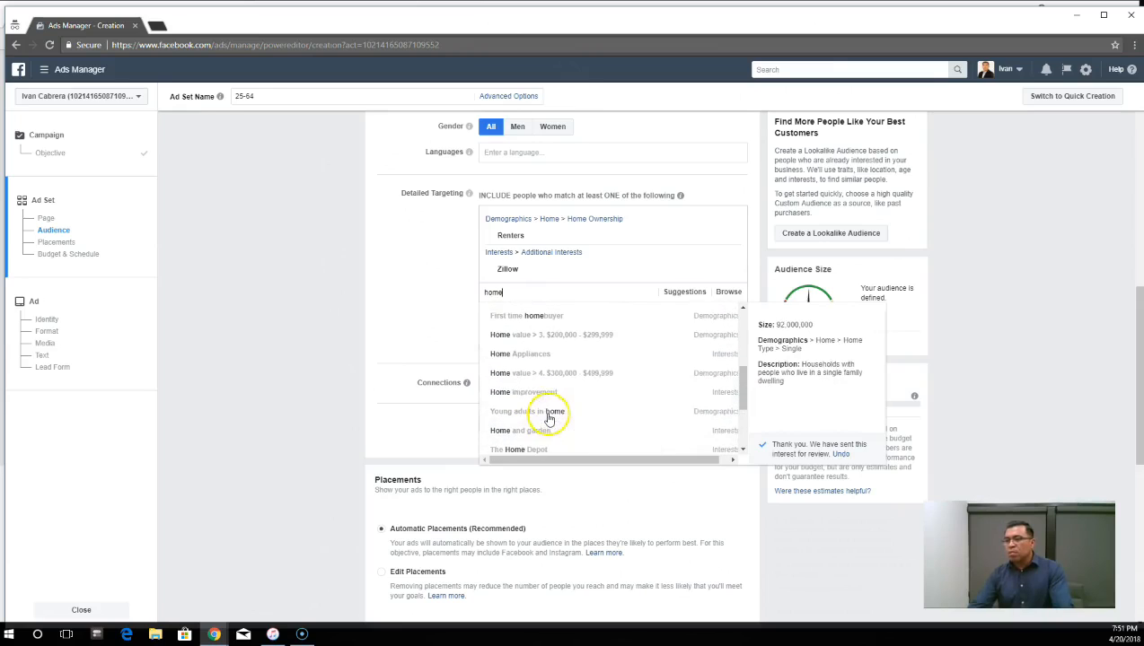
scroll(549, 416, up, 2)
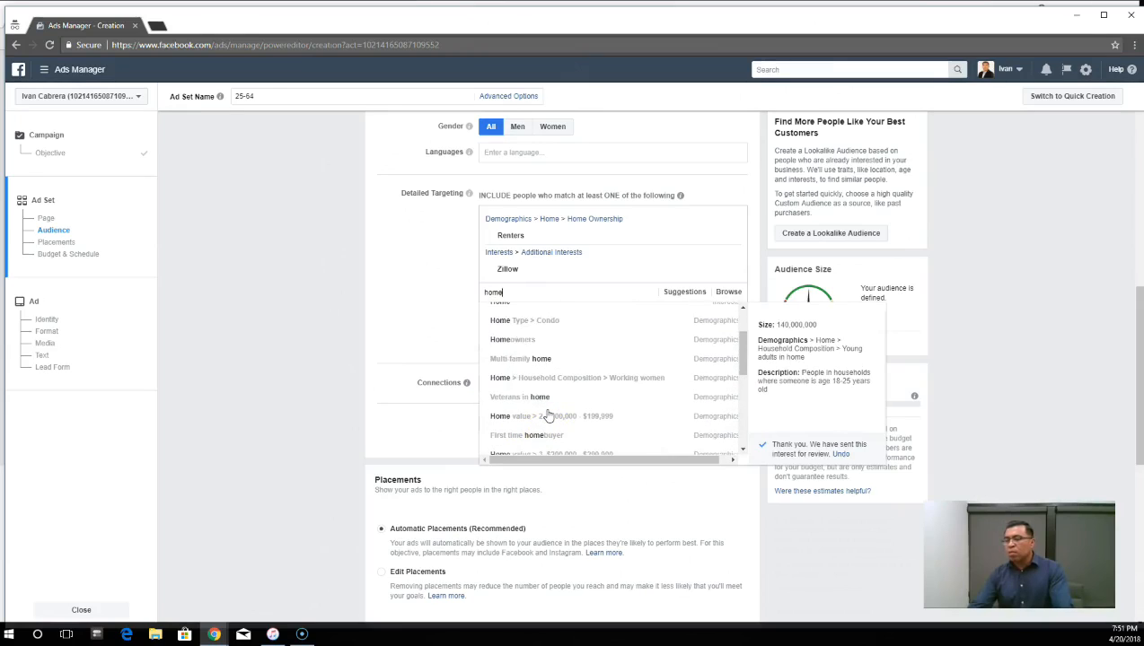
scroll(548, 416, up, 3)
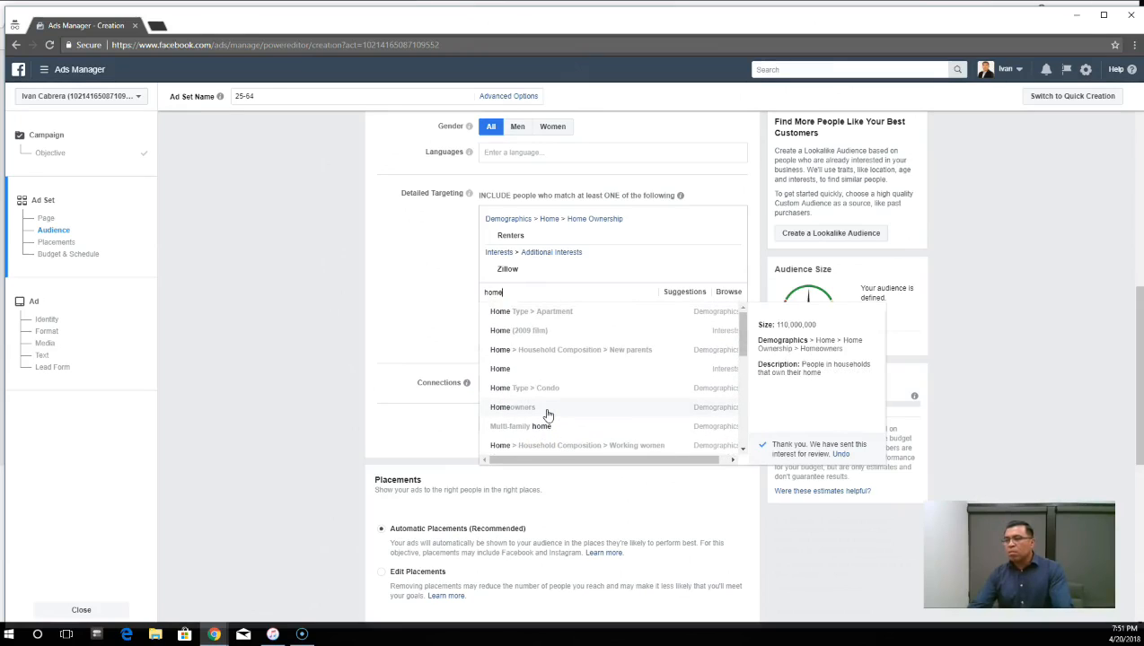
scroll(548, 414, down, 5)
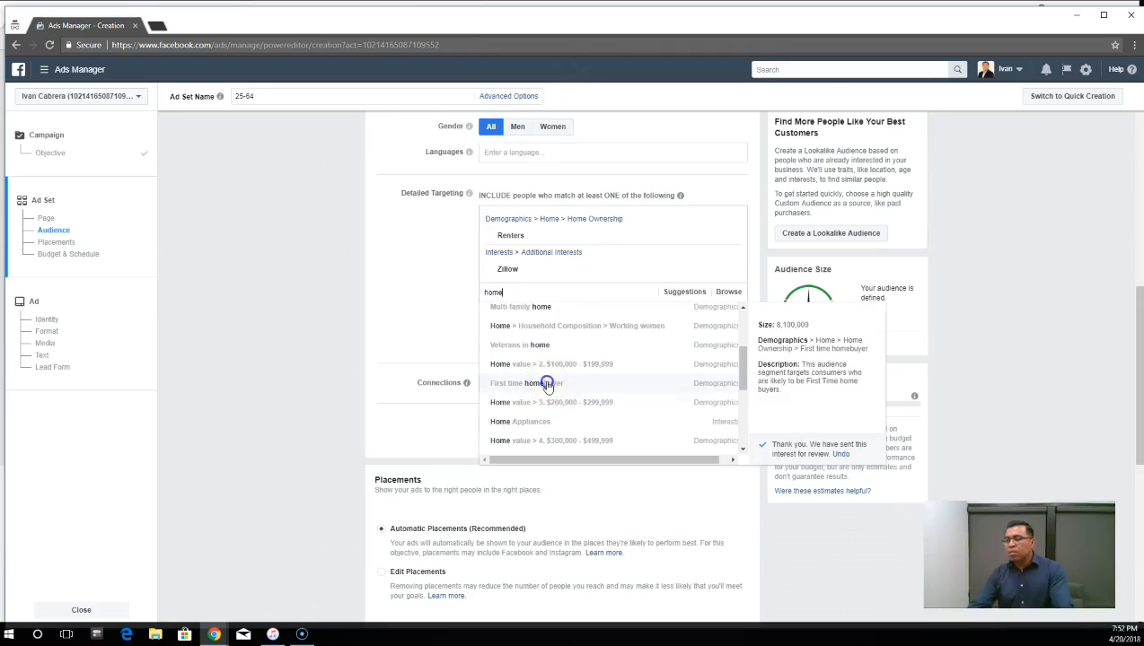
click(547, 384)
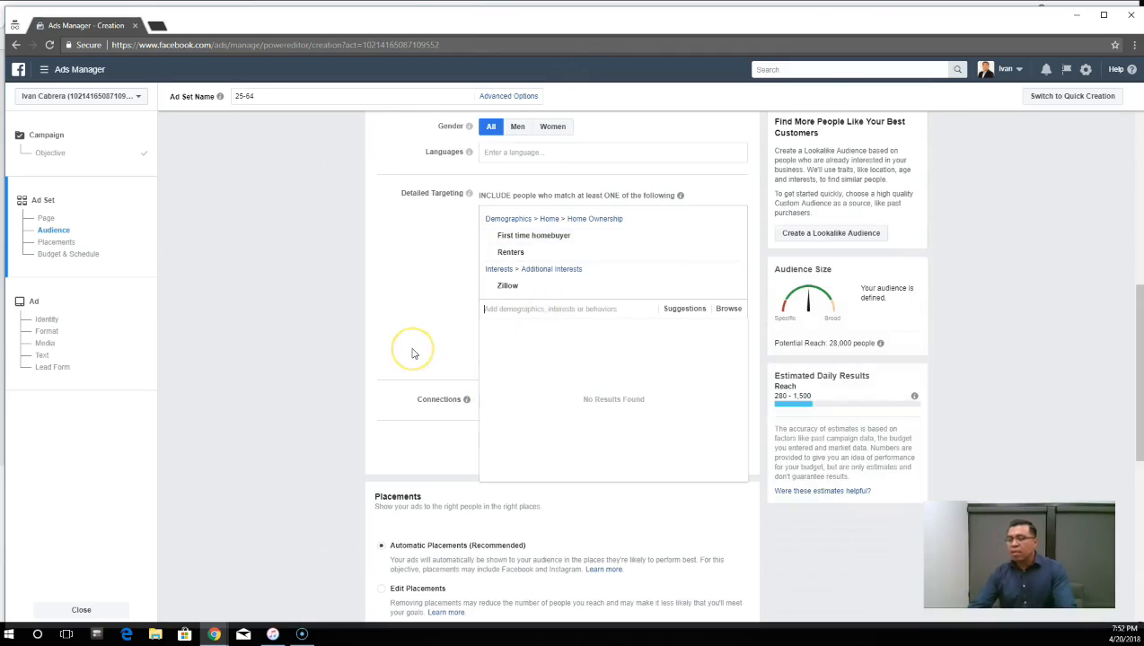
- Search detailed targeting for "likely" and include the Likely to move behavior from Residential profiles
text(likely t)
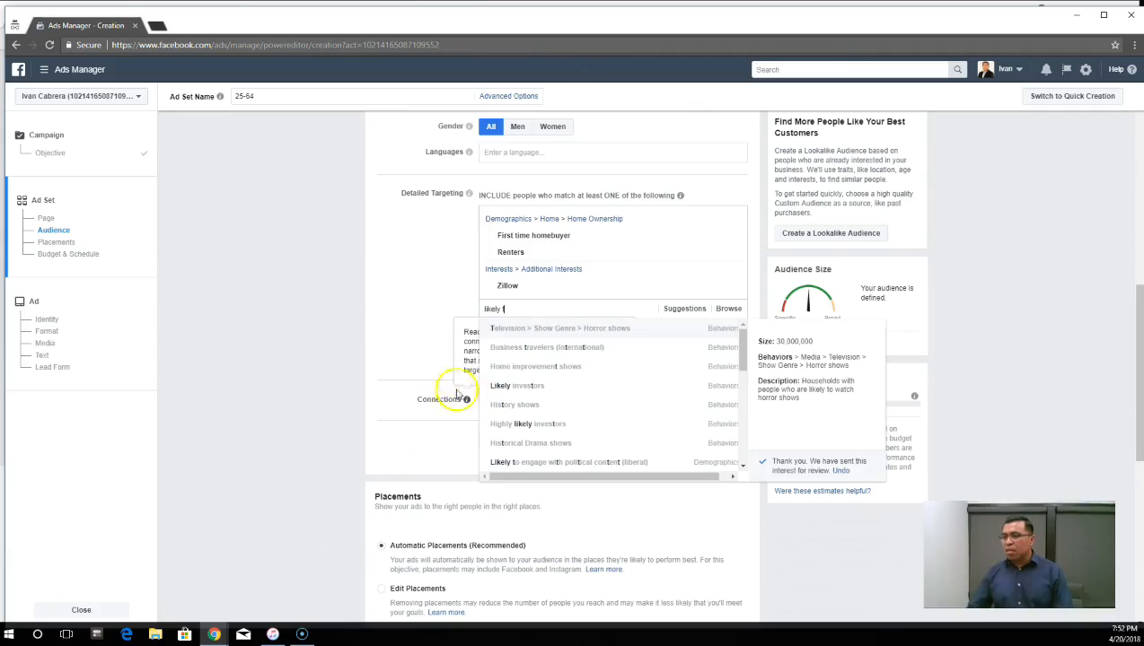
scroll(539, 386, down, 2)
scroll(549, 403, up, 2)
click(514, 308)
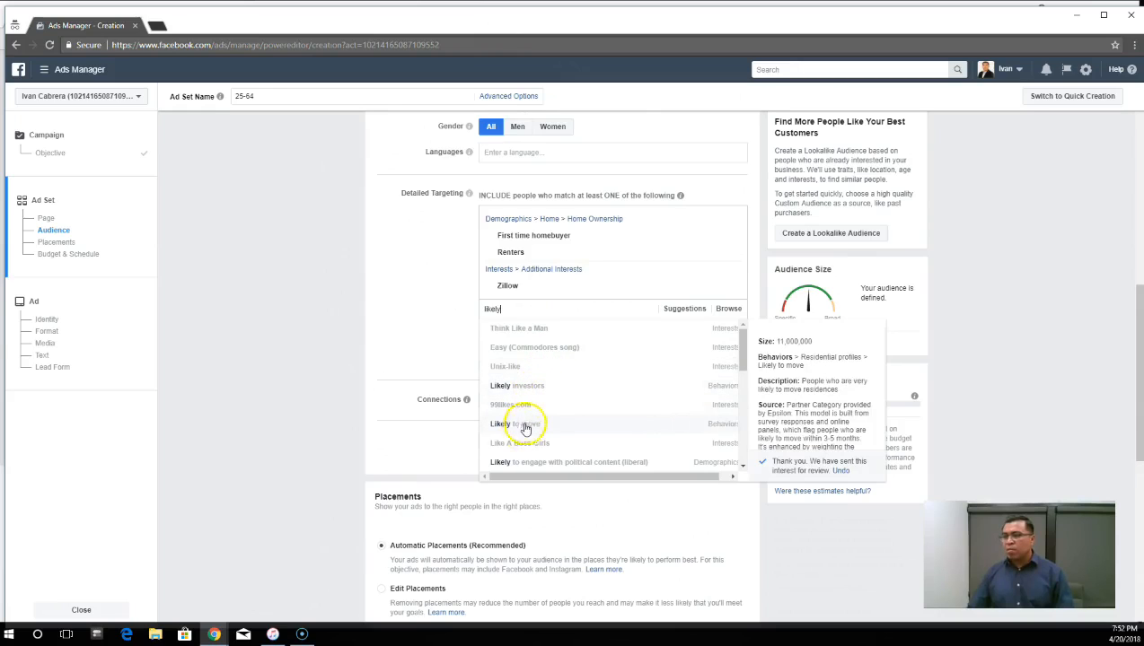
scroll(777, 425, down, 2)
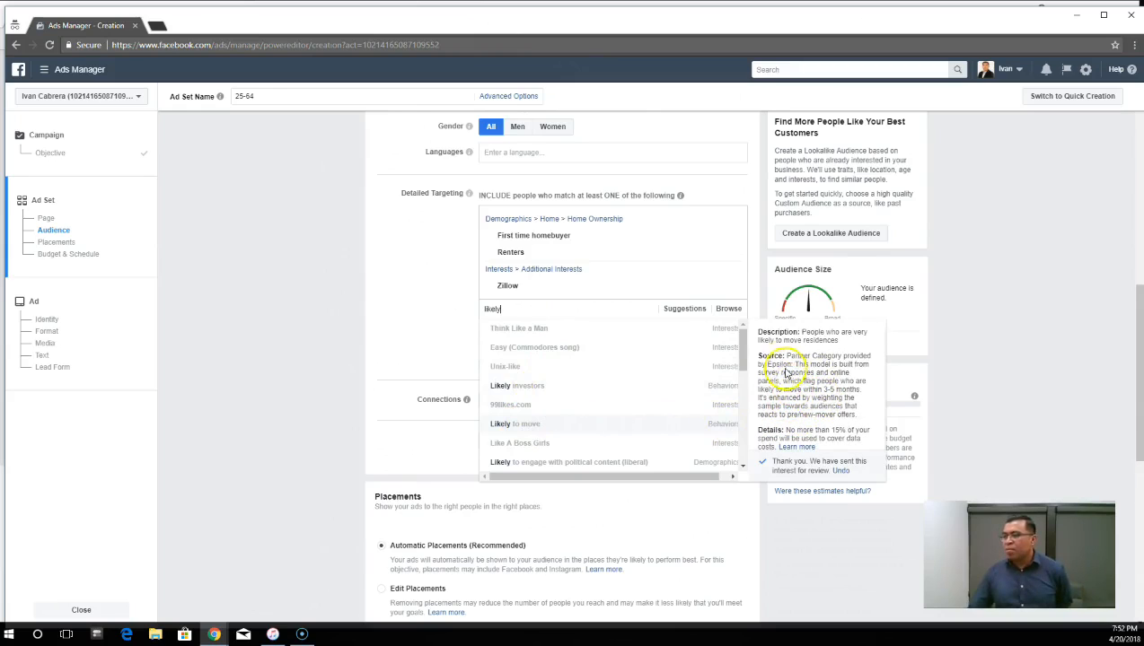
click(530, 428)
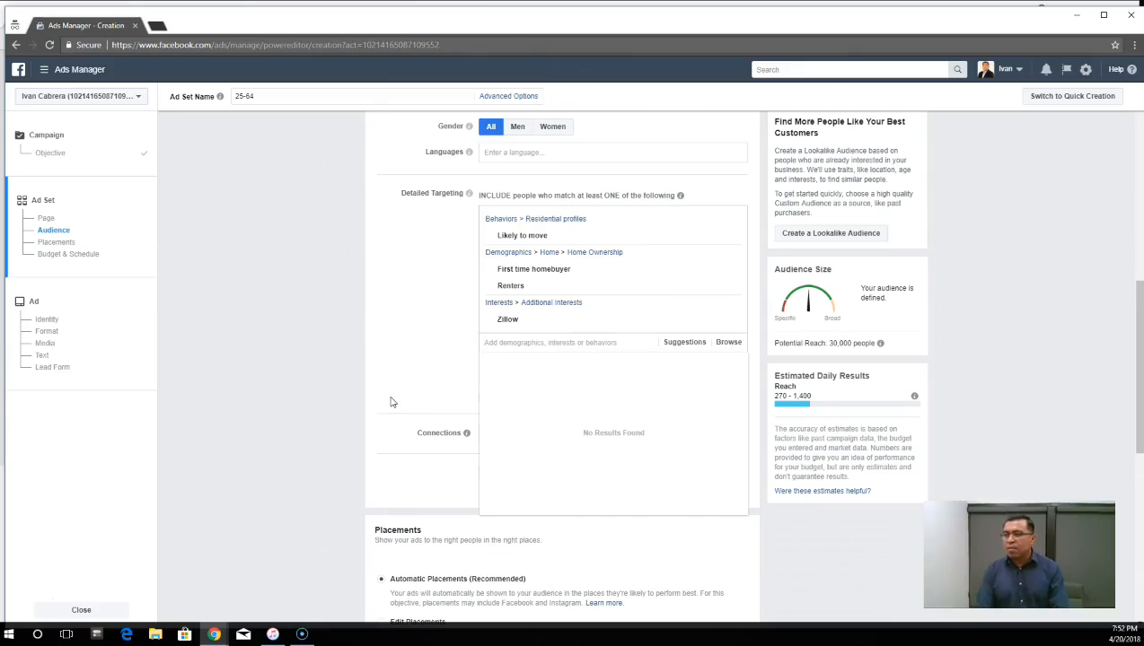
- Look through the detailed targeting options for "home buyers", clear the search and close the suggestion list
text(home buyers)
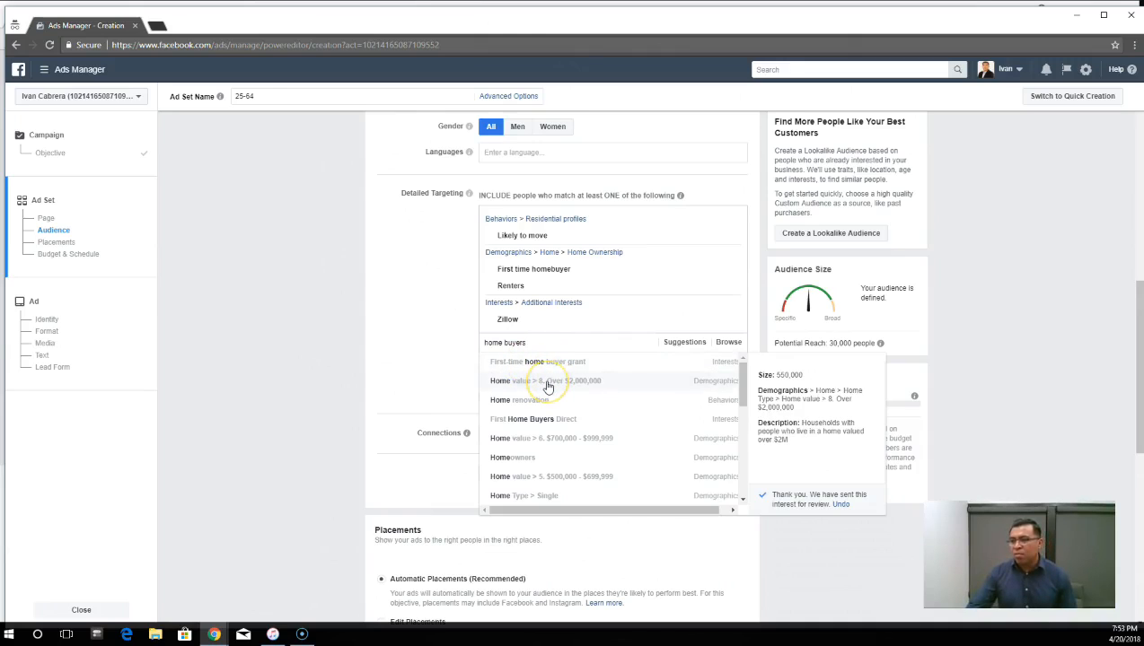
scroll(548, 386, down, 3)
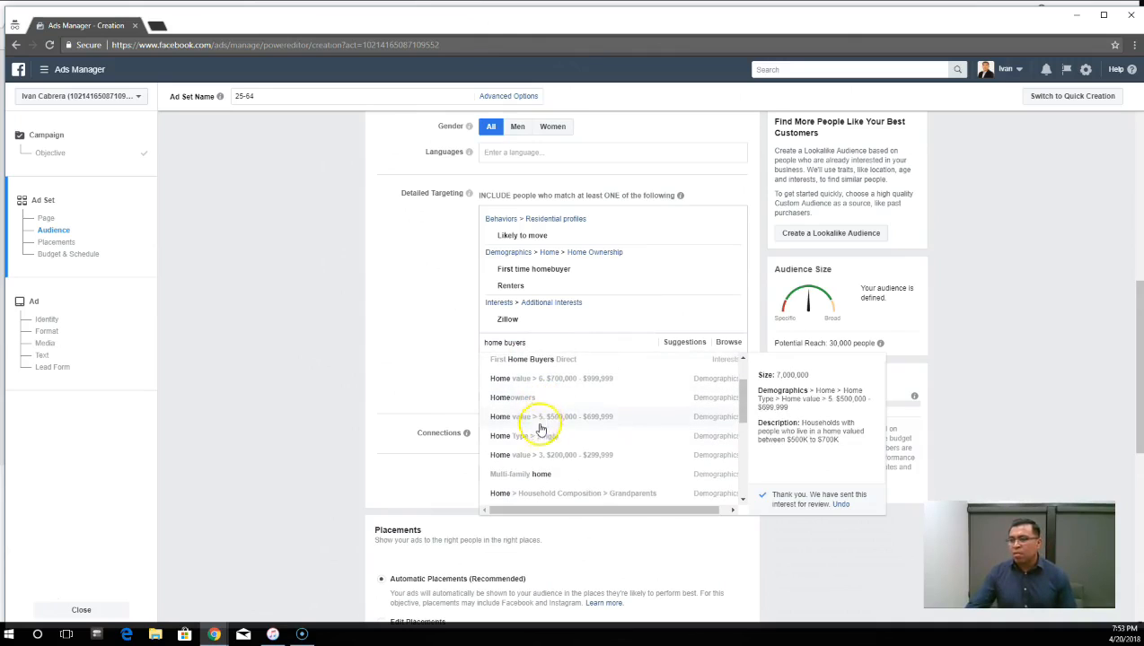
scroll(534, 446, down, 3)
scroll(536, 452, down, 3)
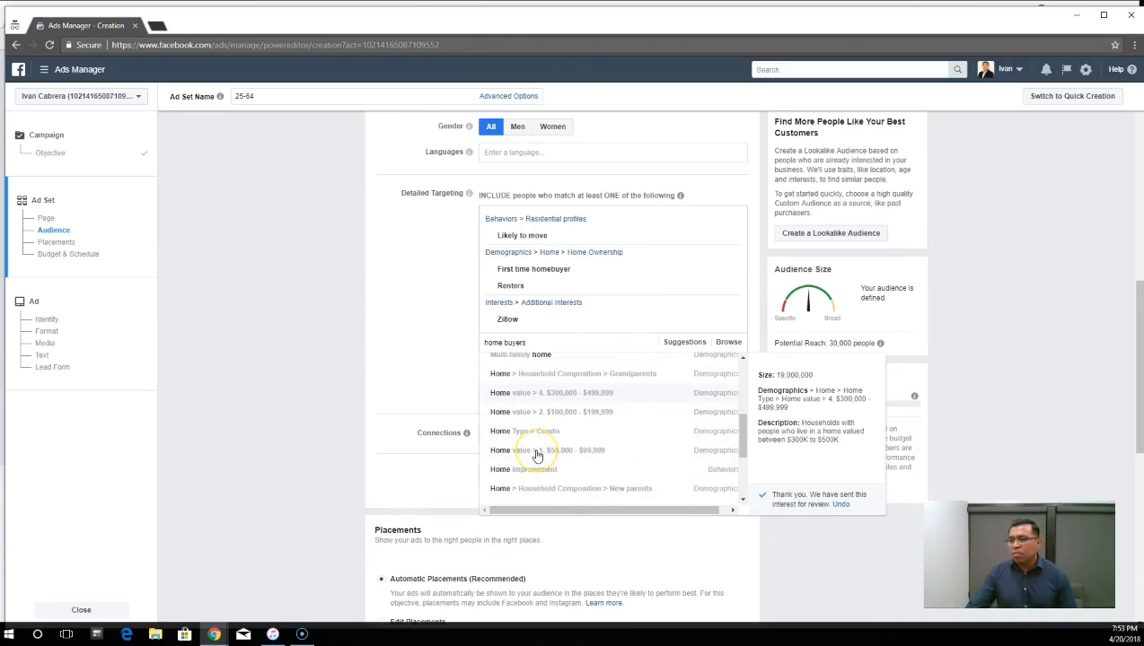
scroll(539, 449, down, 6)
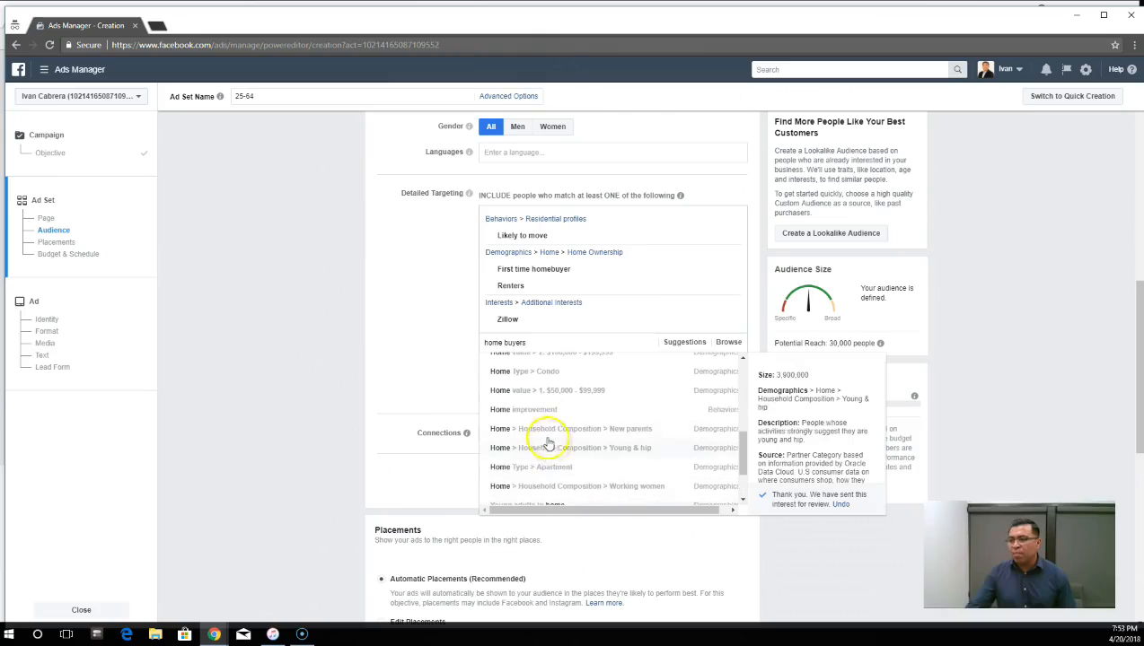
scroll(545, 449, down, 1)
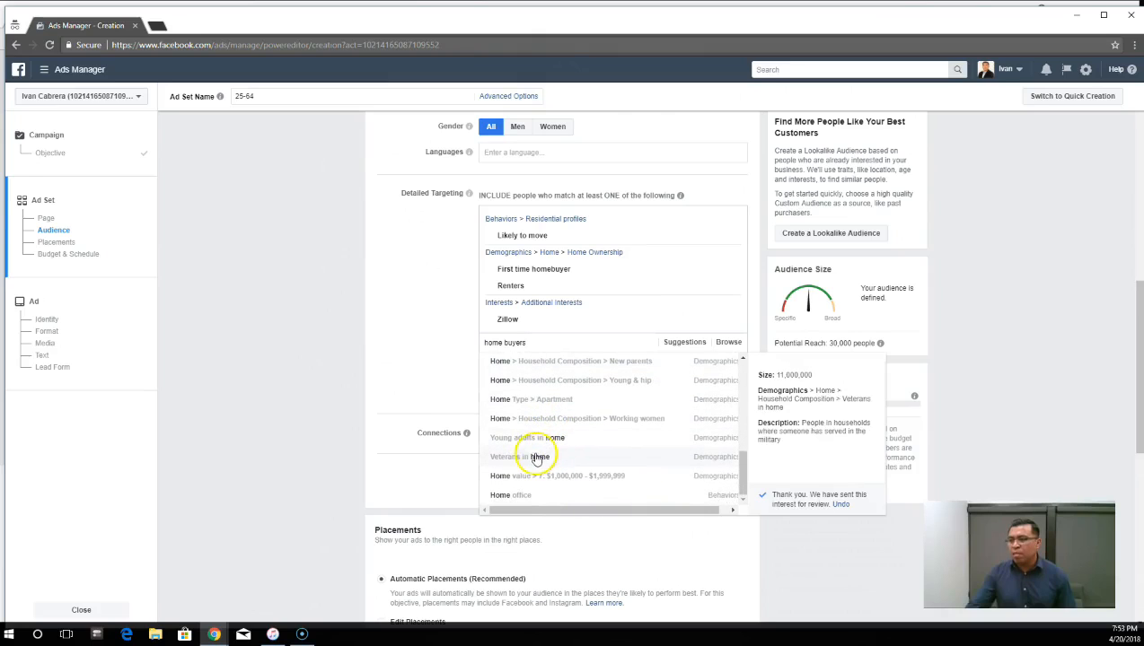
scroll(544, 458, down, 1)
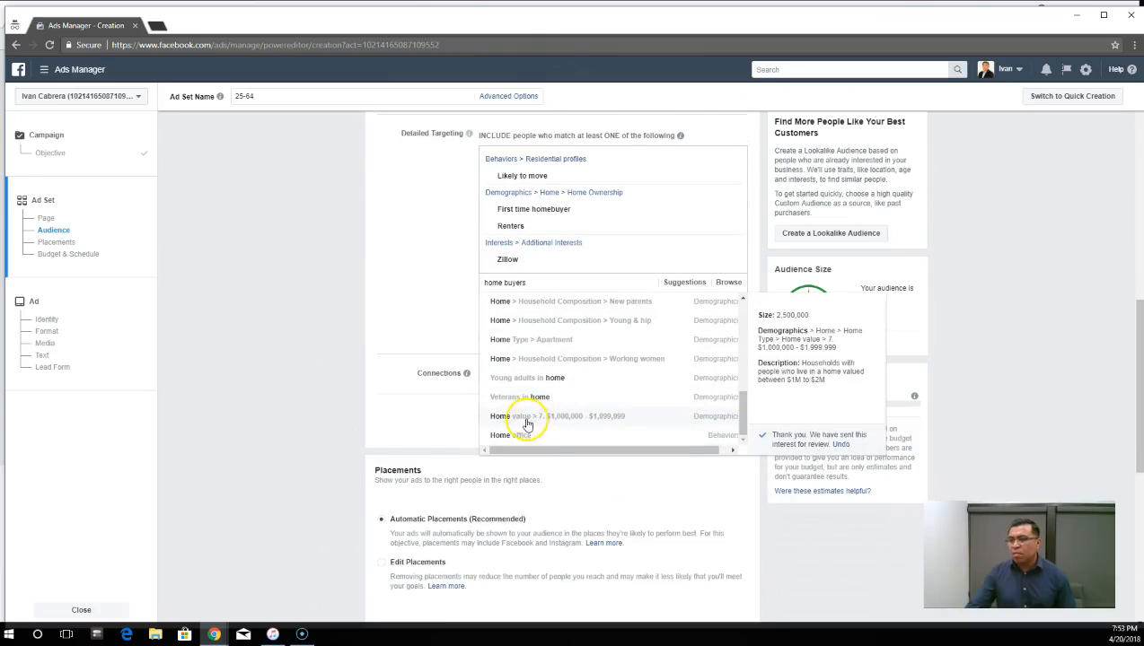
scroll(543, 413, up, 5)
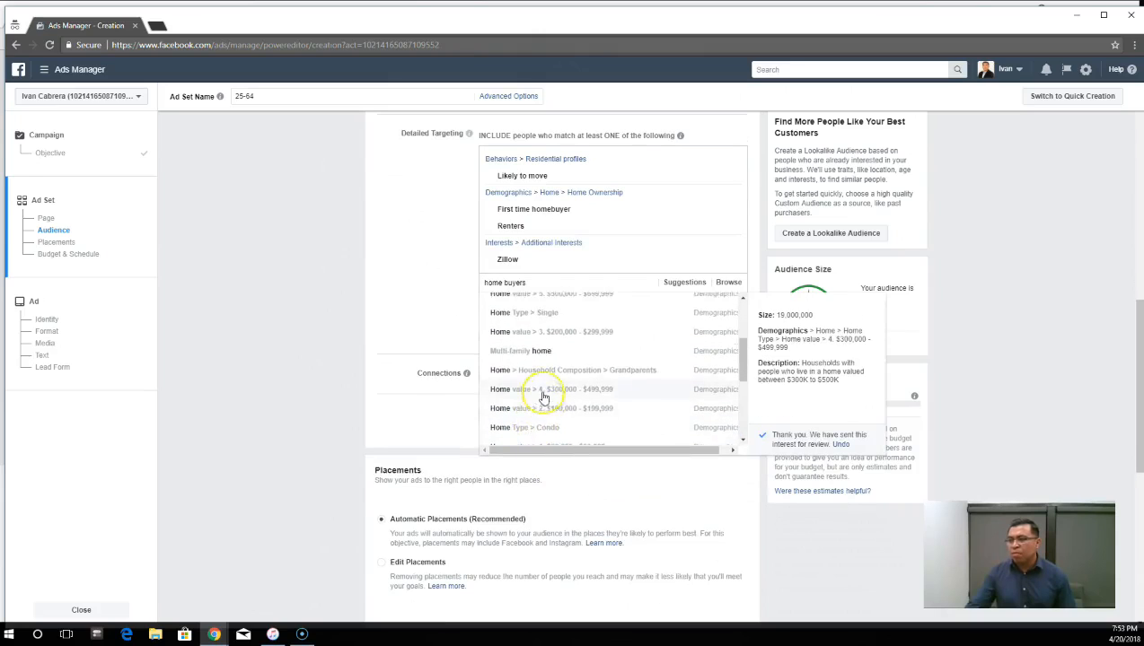
scroll(542, 397, up, 2)
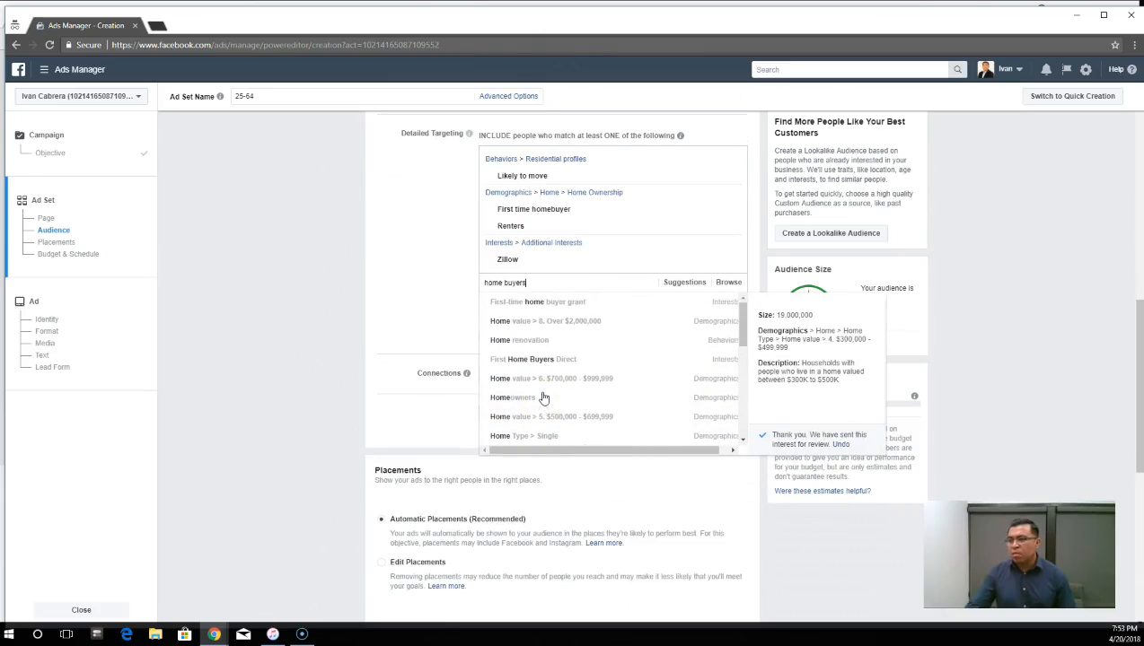
triple_click(544, 341)
key(BackSpace)
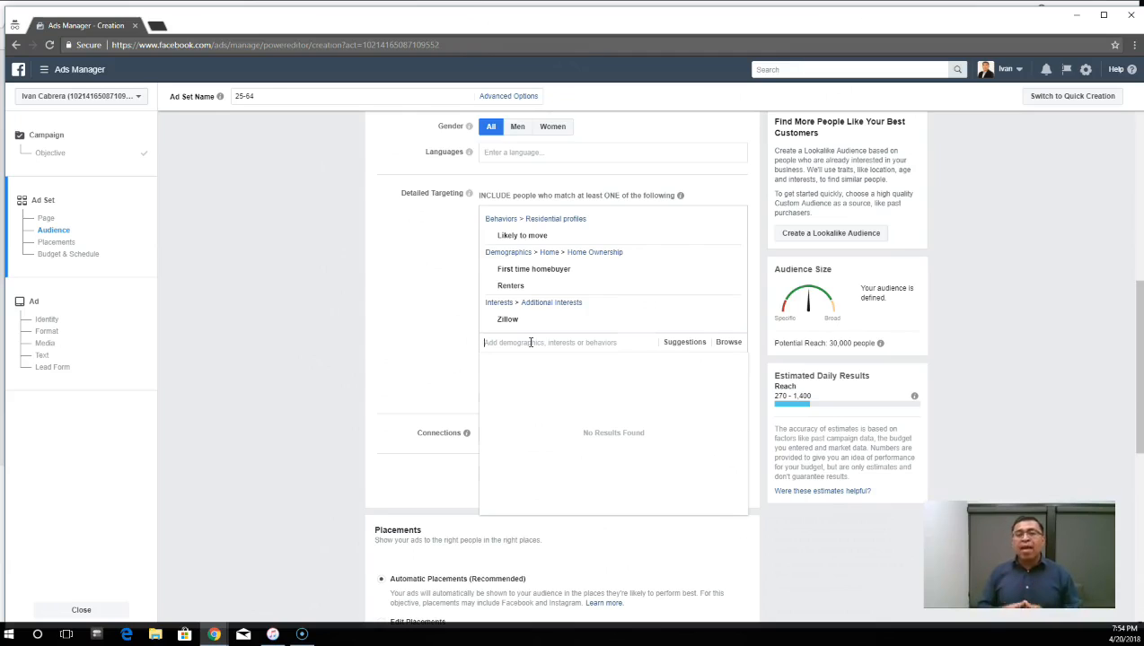
click(513, 344)
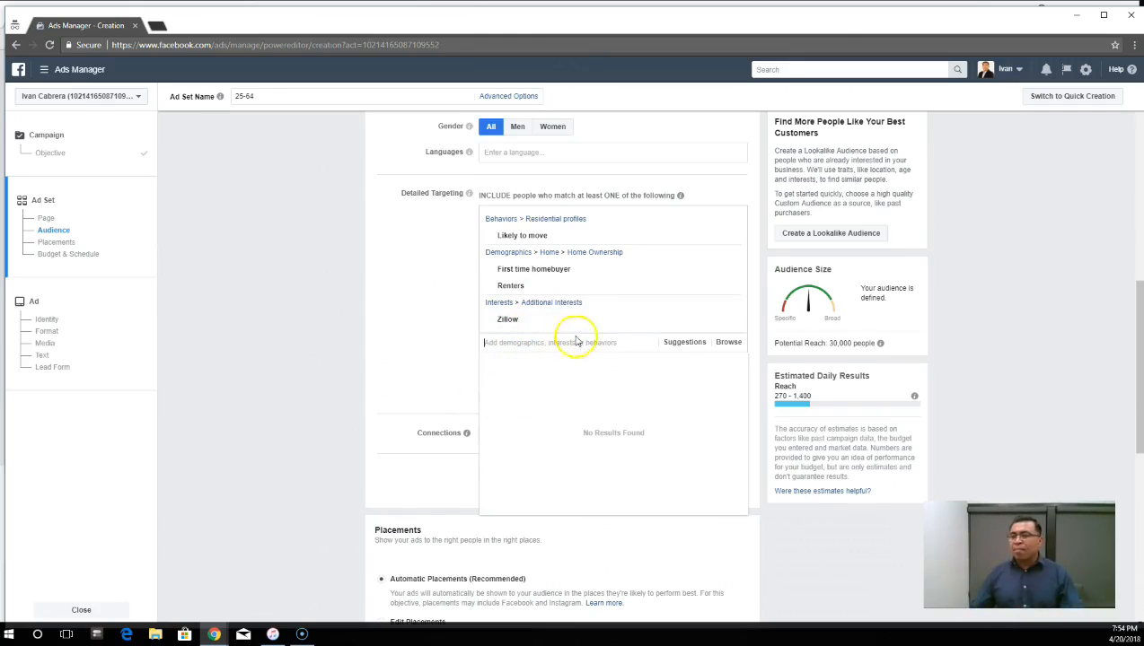
click(551, 421)
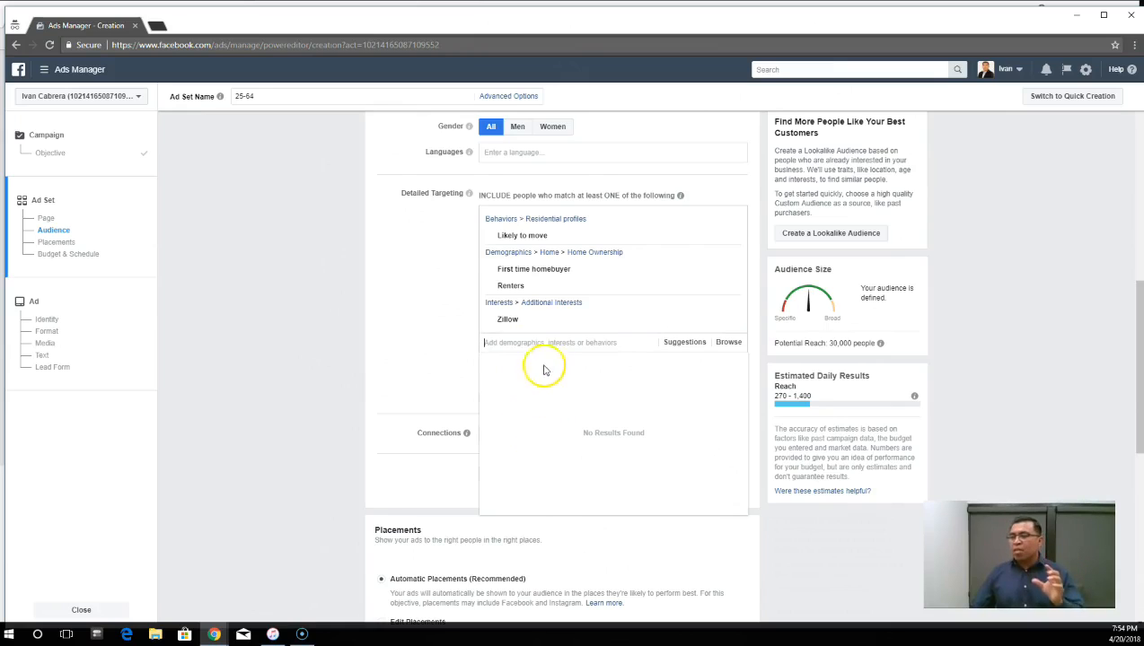
click(447, 312)
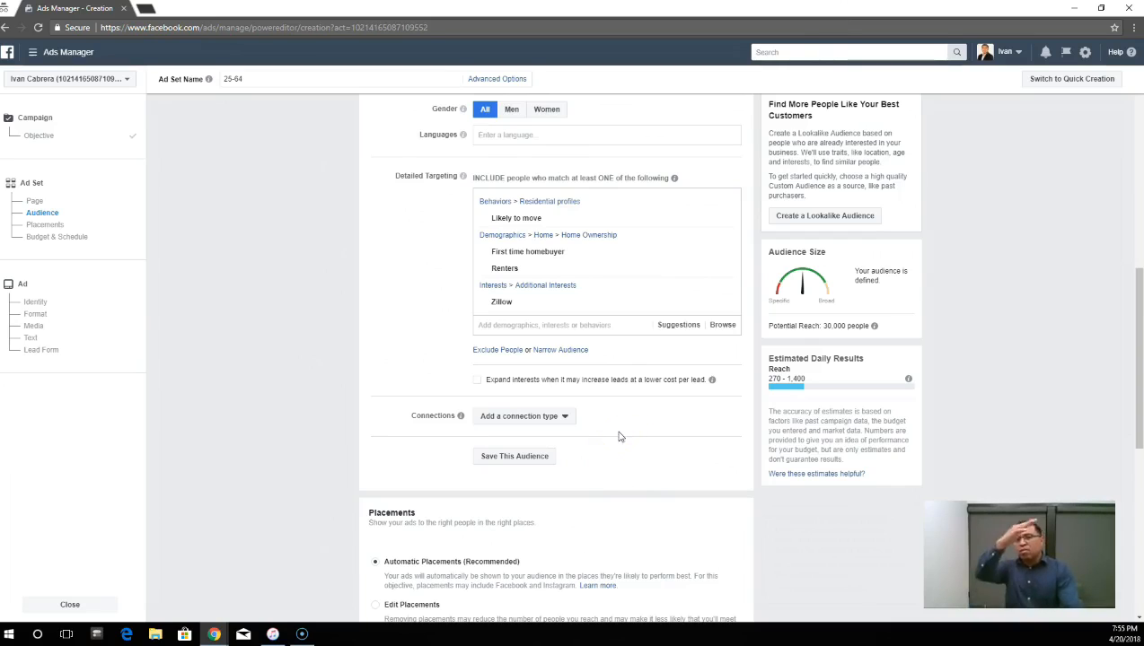
scroll(403, 506, up, 1)
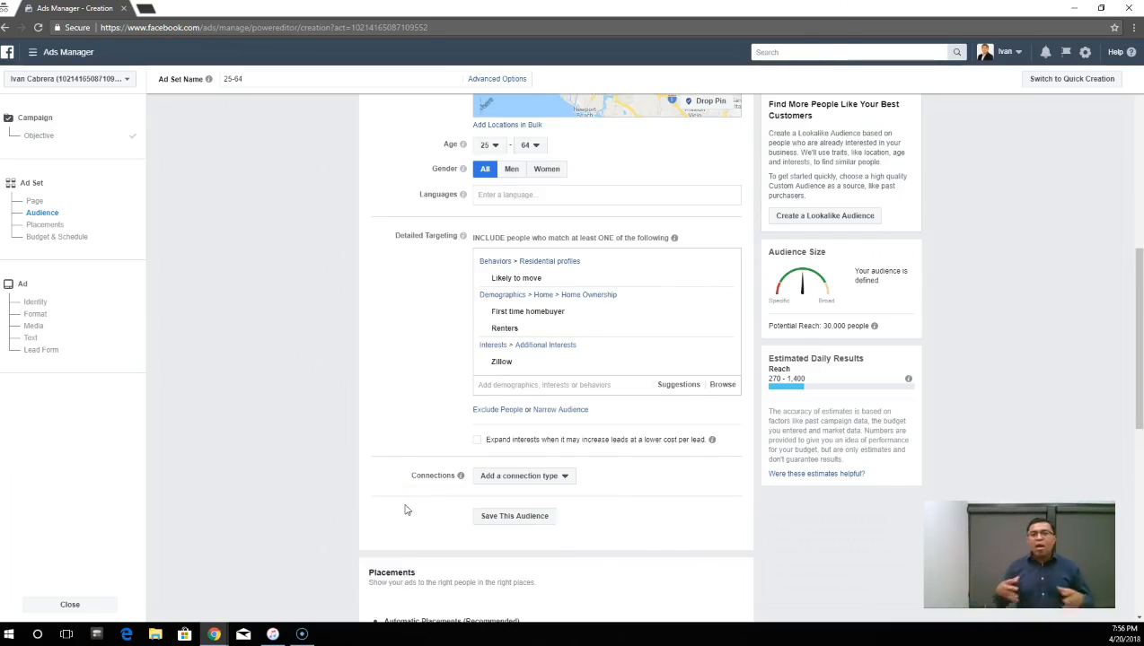